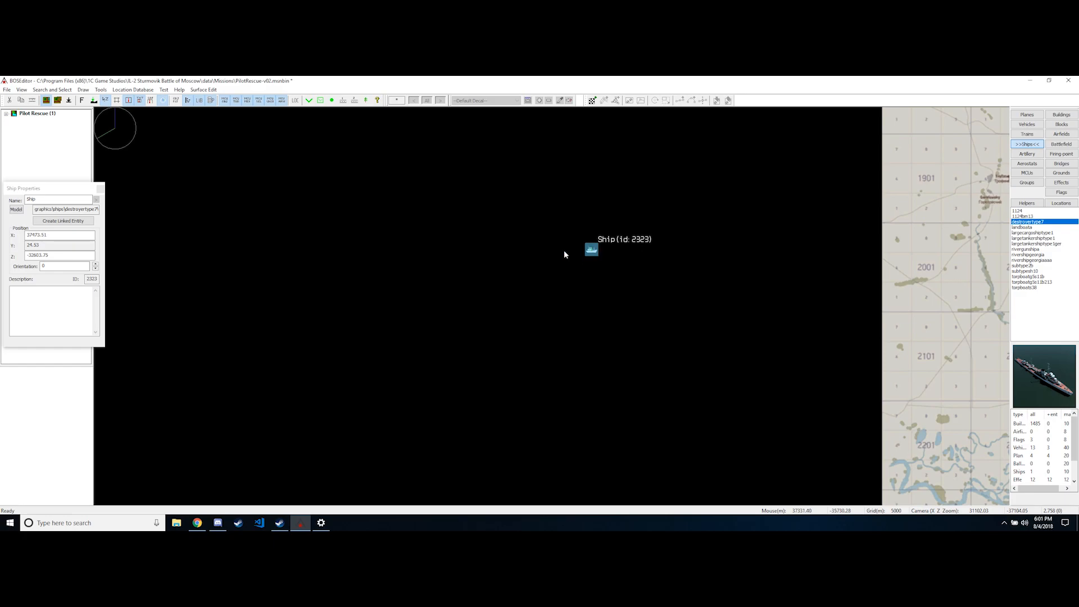
Move the ship's properties window onto the map area and create a linked entity for the destroyer
left_click_drag(53, 189, 263, 213)
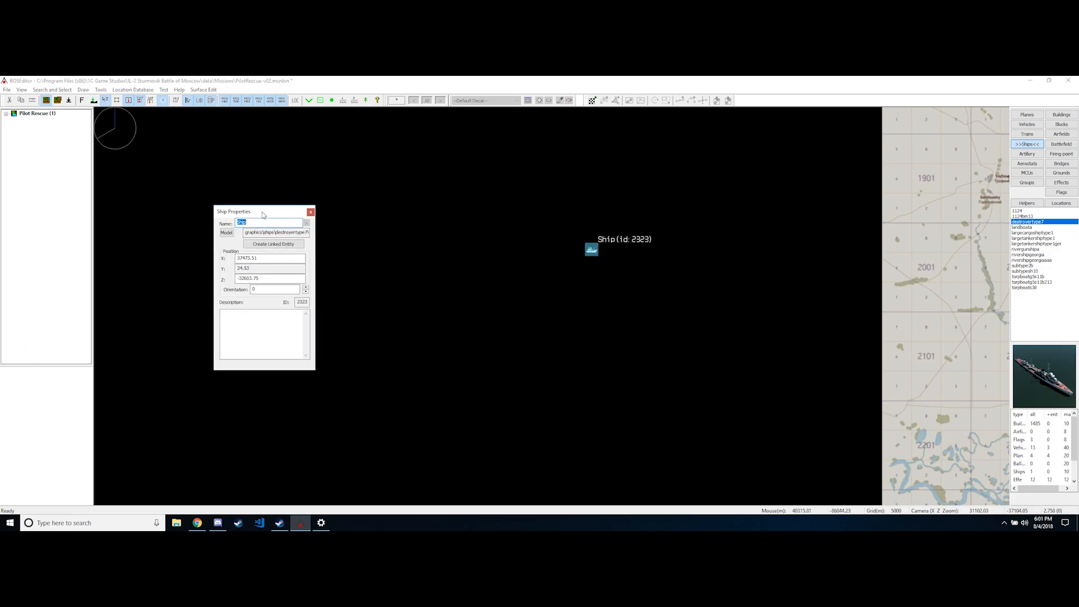
left_click(265, 248)
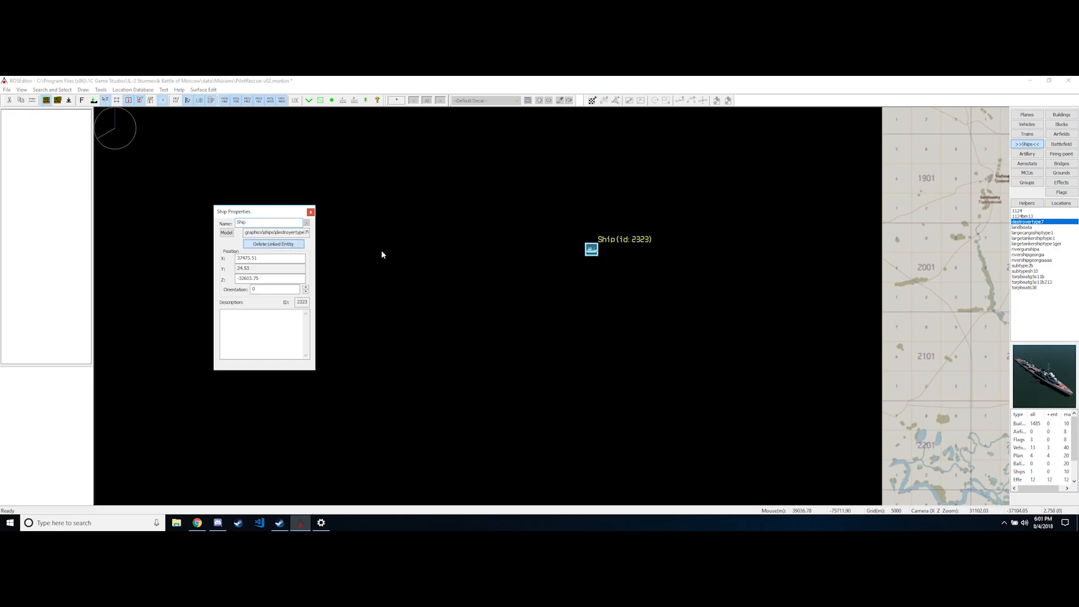
left_click(306, 223)
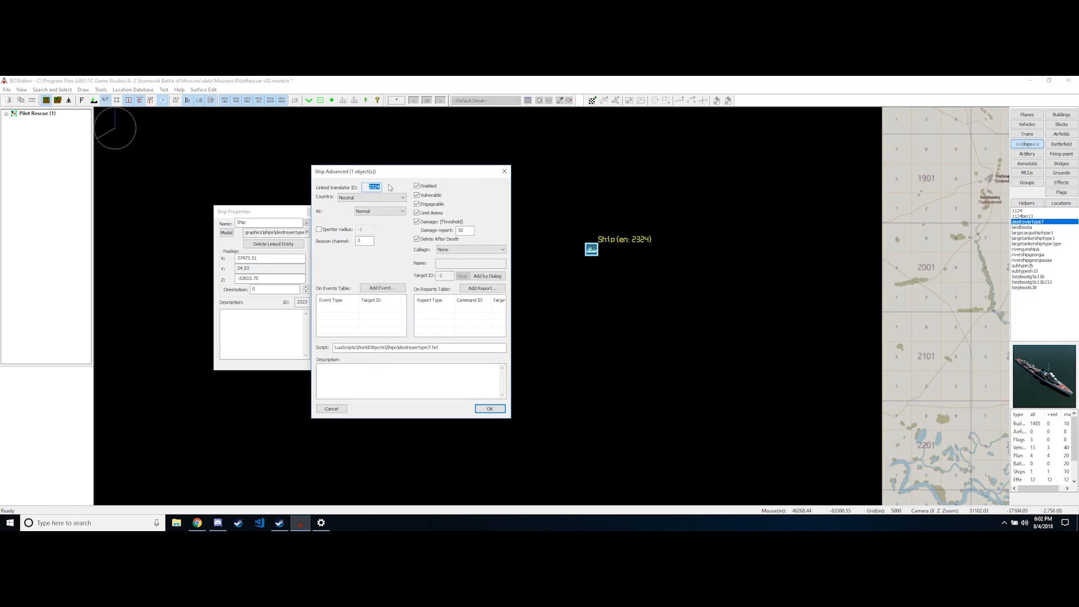
left_click(371, 198)
left_click(366, 211)
left_click(379, 211)
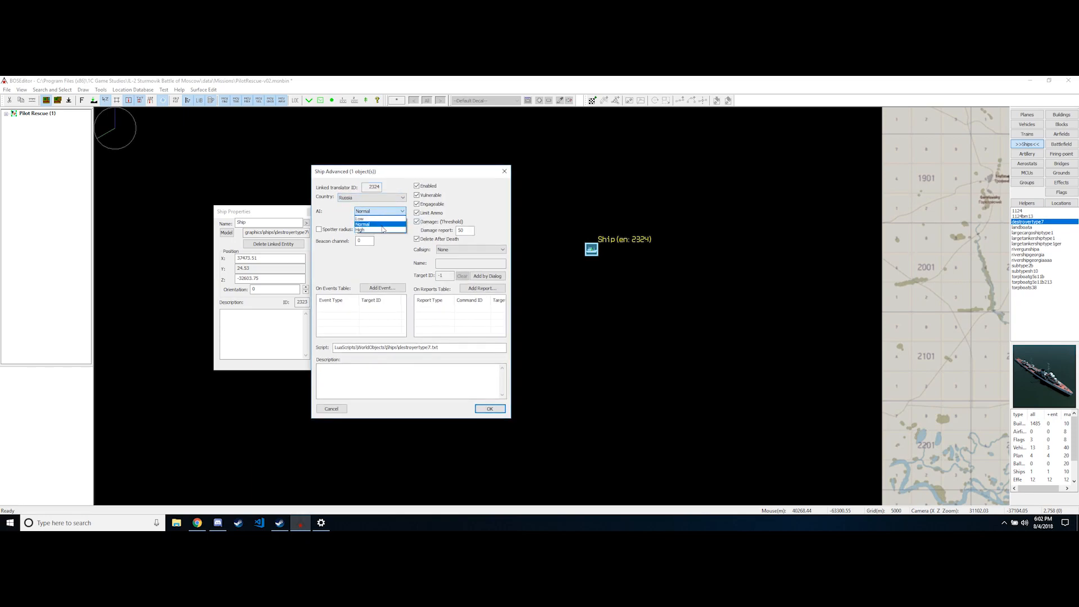
left_click(382, 227)
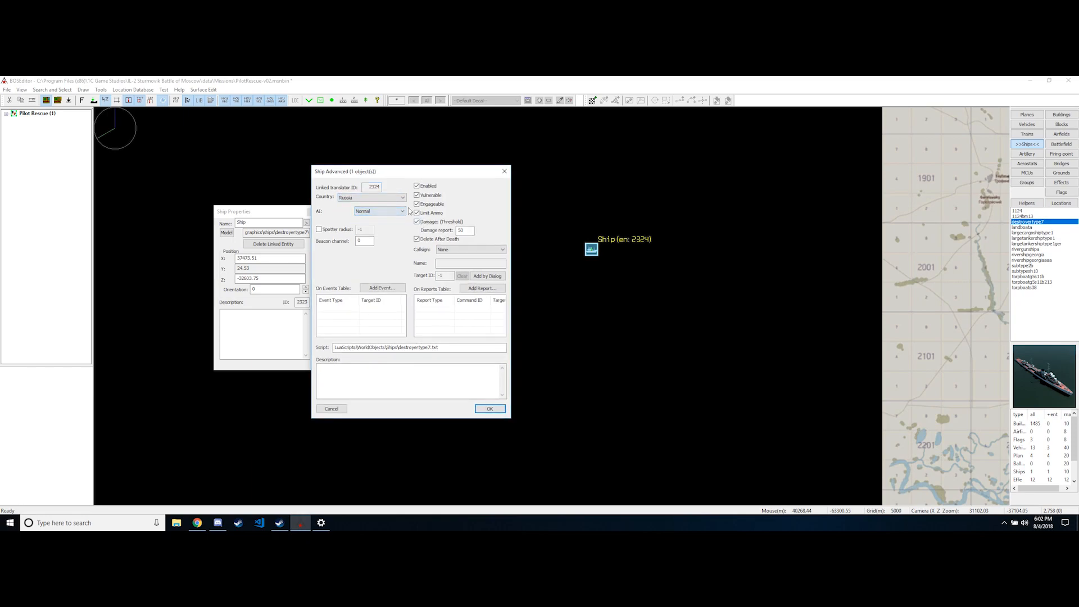
left_click(339, 230)
left_click(337, 232)
left_click(340, 229)
left_click(331, 409)
Try placing a 1124 ship below the destroyer with a linked entity, and delete it again
left_click(1017, 210)
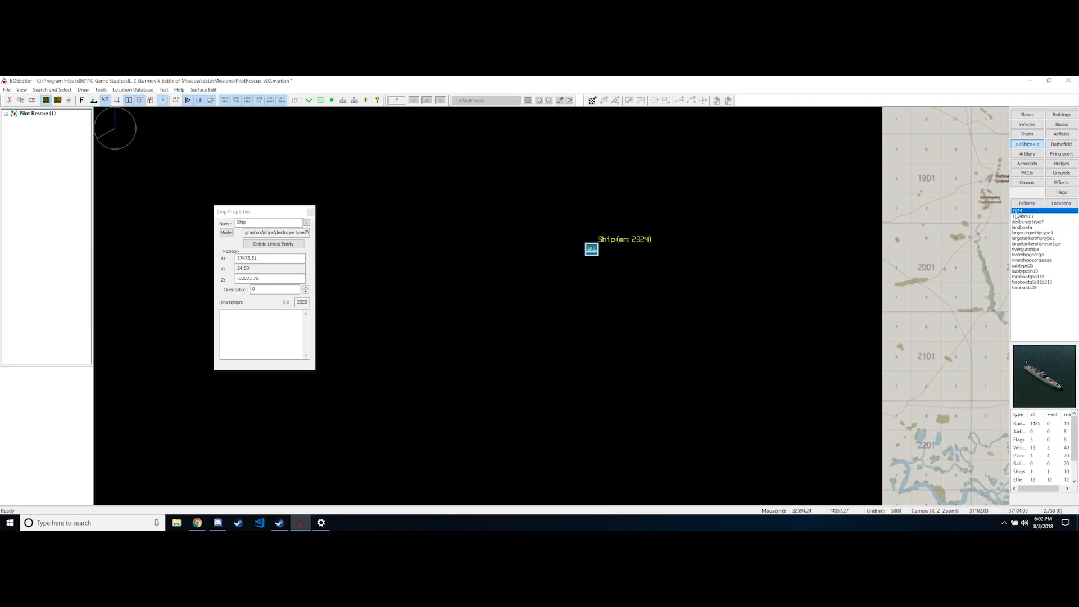
left_click(605, 285)
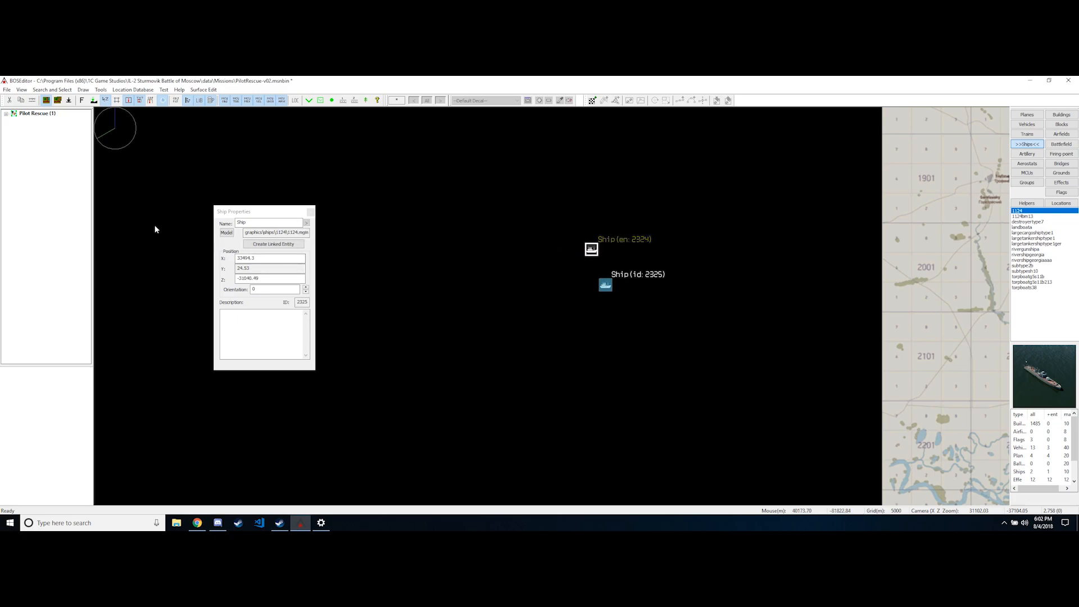
left_click(254, 246)
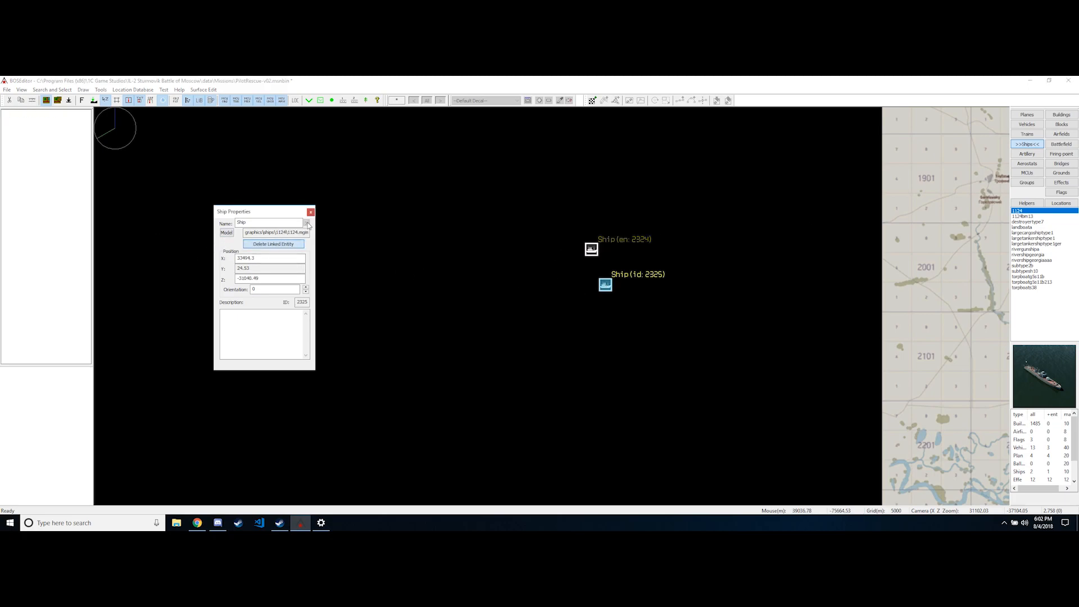
left_click(308, 224)
left_click(188, 408)
key("Delete")
Set the destroyer's country to Russia in its advanced properties and apply the change
double_click(592, 248)
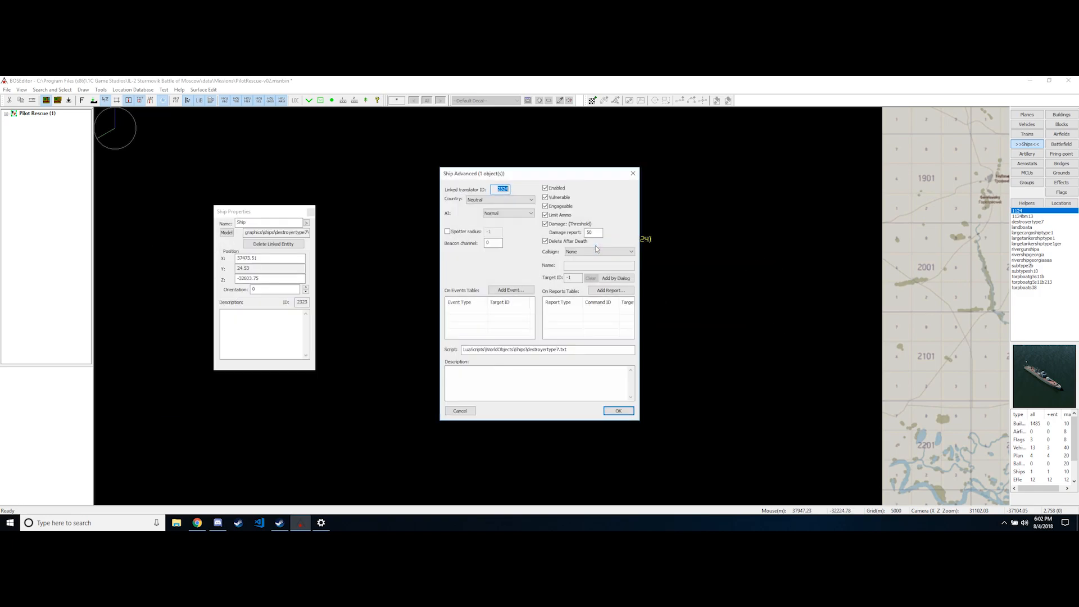
left_click(530, 200)
left_click(506, 212)
left_click(618, 411)
Place a Trigger:Waypoint well to the west of the destroyer, roughly level with it
right_click_drag(599, 184, 589, 197)
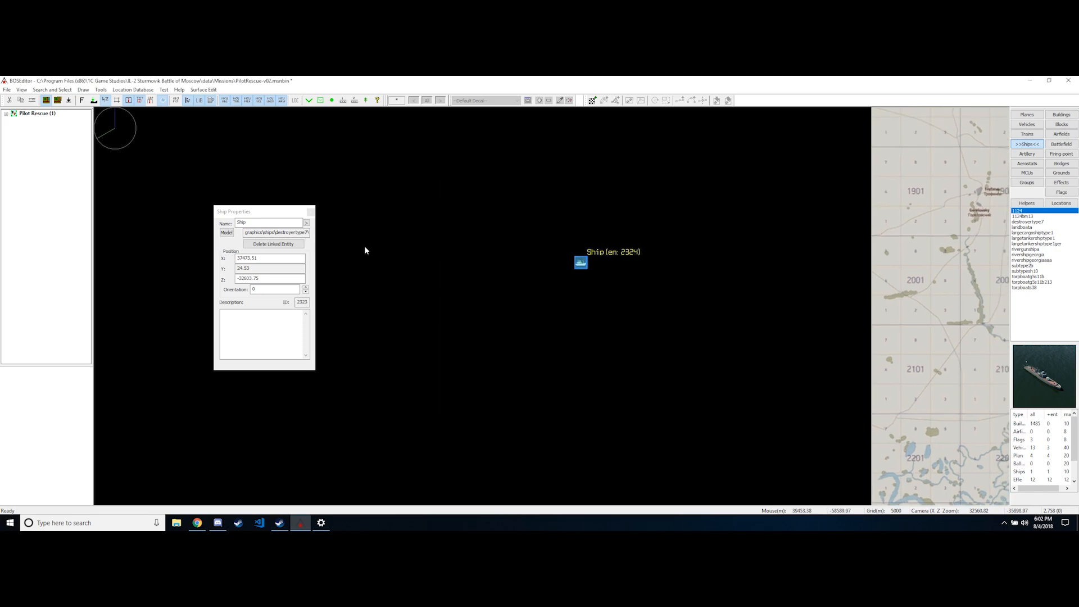
left_click_drag(518, 228, 640, 287)
left_click(1028, 173)
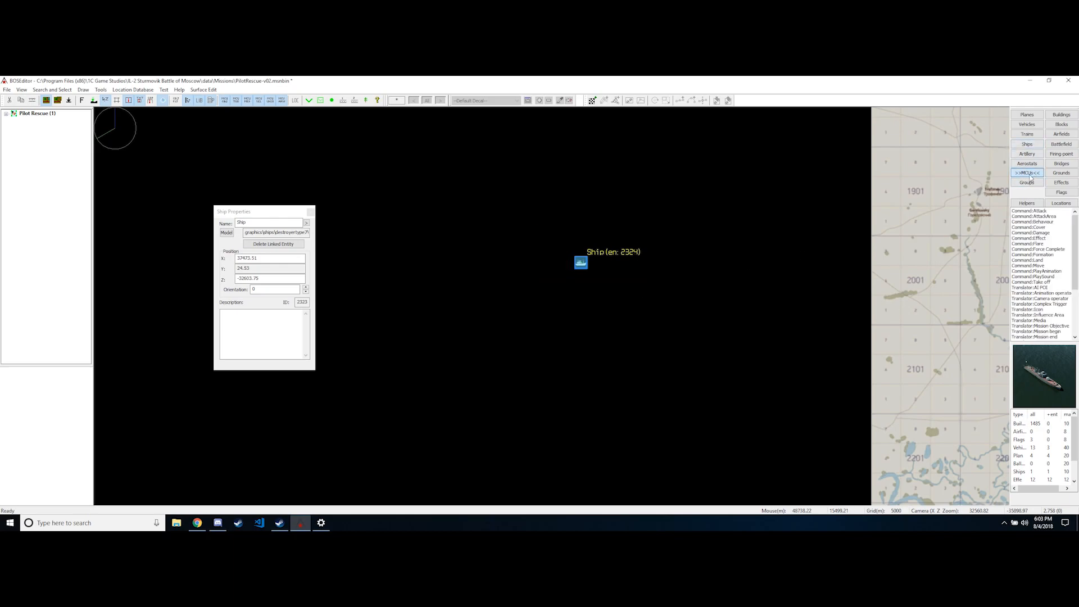
scroll(1059, 239, "down", 5)
left_click(1044, 337)
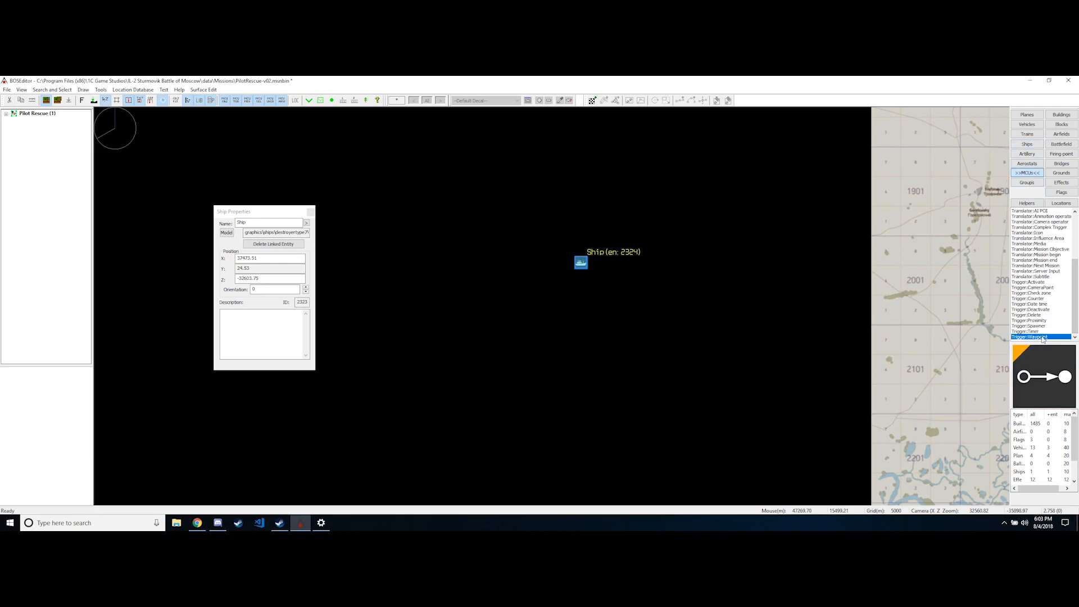
left_click(424, 249)
left_click_drag(423, 249, 419, 260)
Set the waypoint's area to 100 m and its speed to 60 km/h in the advanced properties
double_click(418, 260)
left_click_drag(543, 248, 485, 252)
type("100")
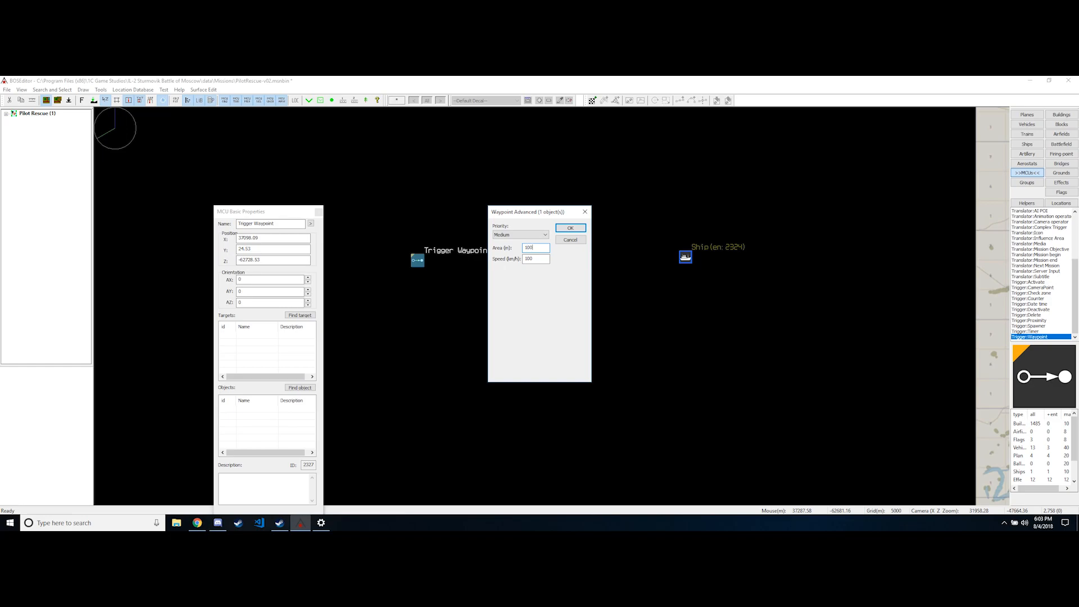
left_click_drag(538, 259, 469, 270)
Go through the waypoint's Low, Medium and High priority options, keep Medium and apply the advanced settings
left_click(524, 235)
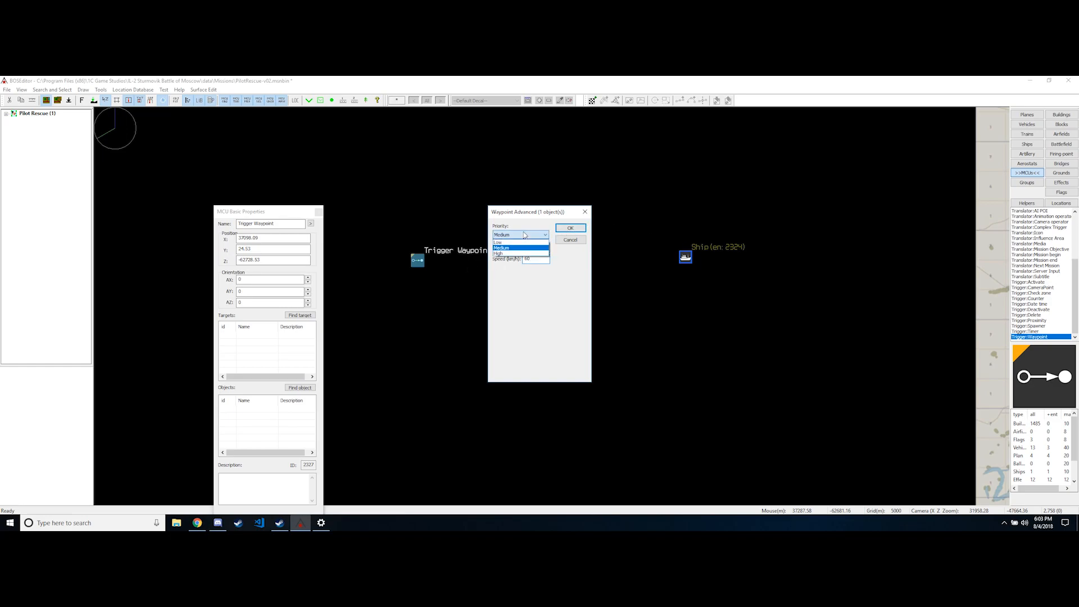
left_click(509, 247)
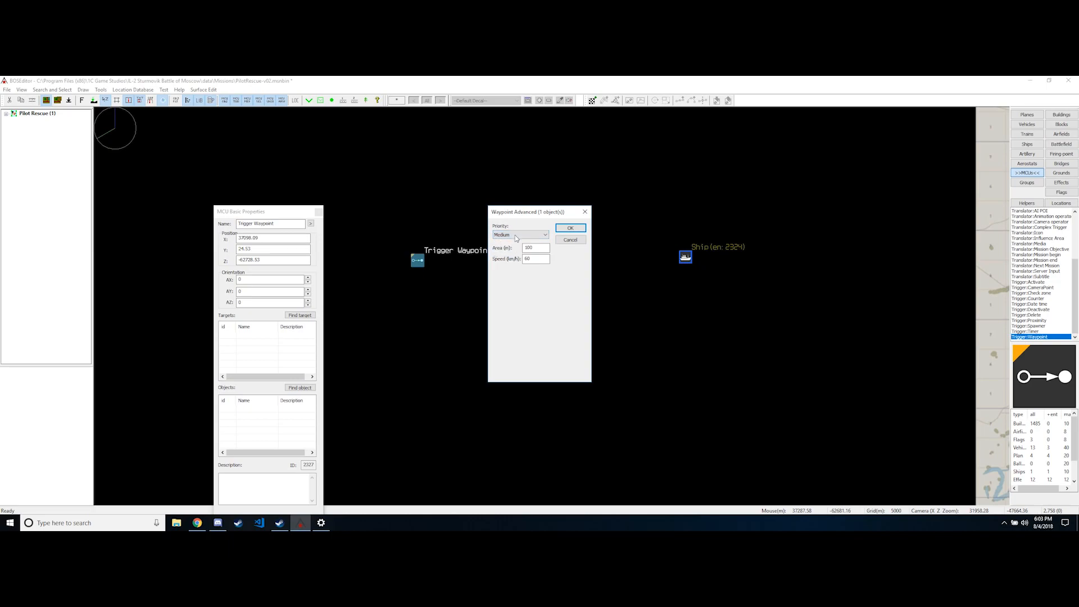
left_click(522, 236)
left_click(511, 256)
left_click(519, 235)
left_click(509, 247)
left_click(517, 235)
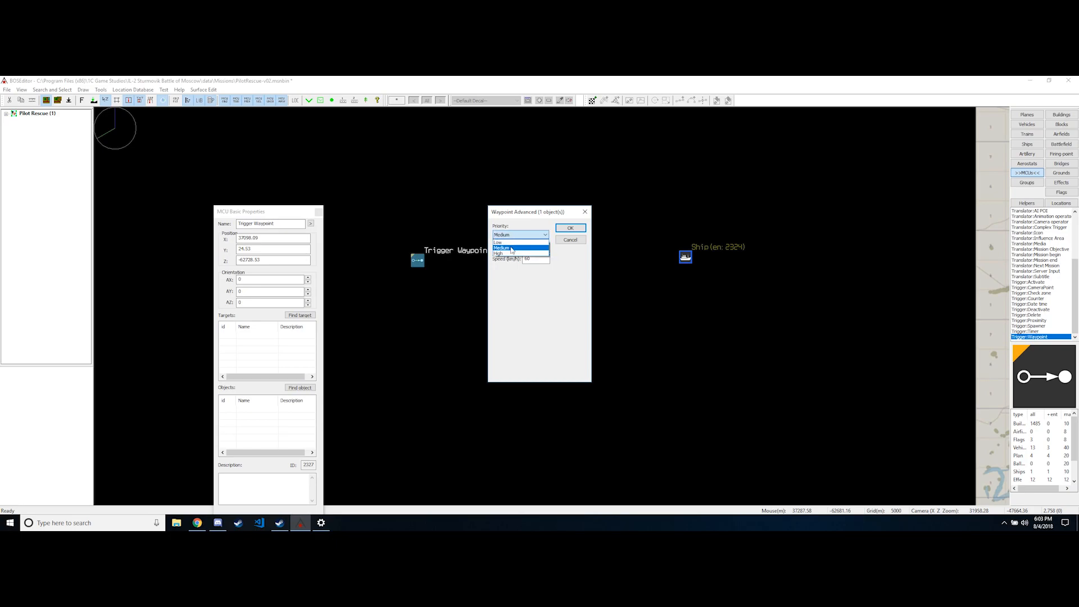
left_click(499, 242)
left_click(520, 235)
left_click(522, 248)
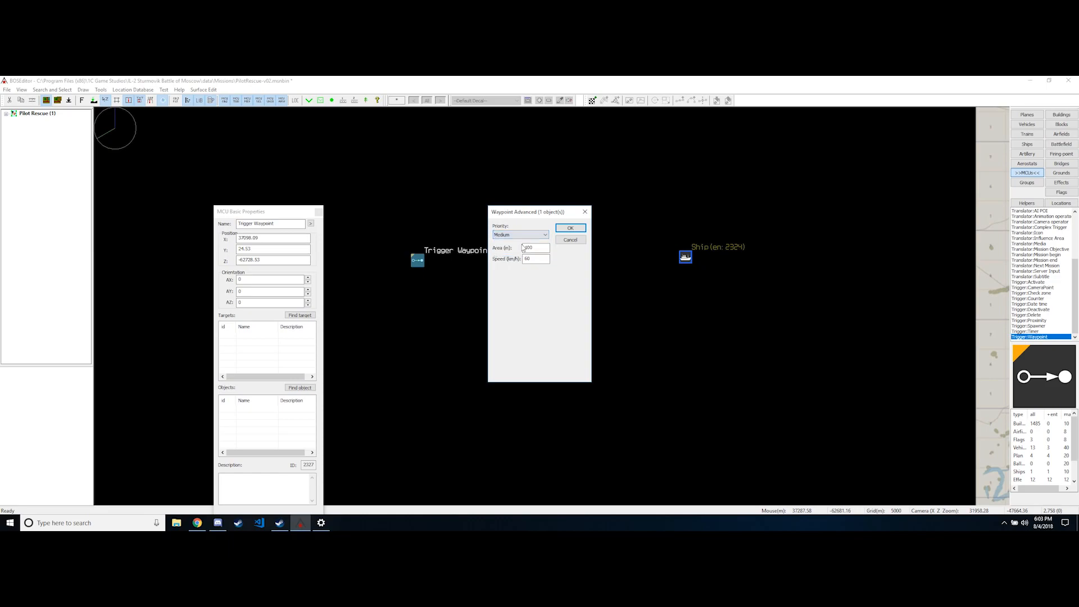
left_click(570, 227)
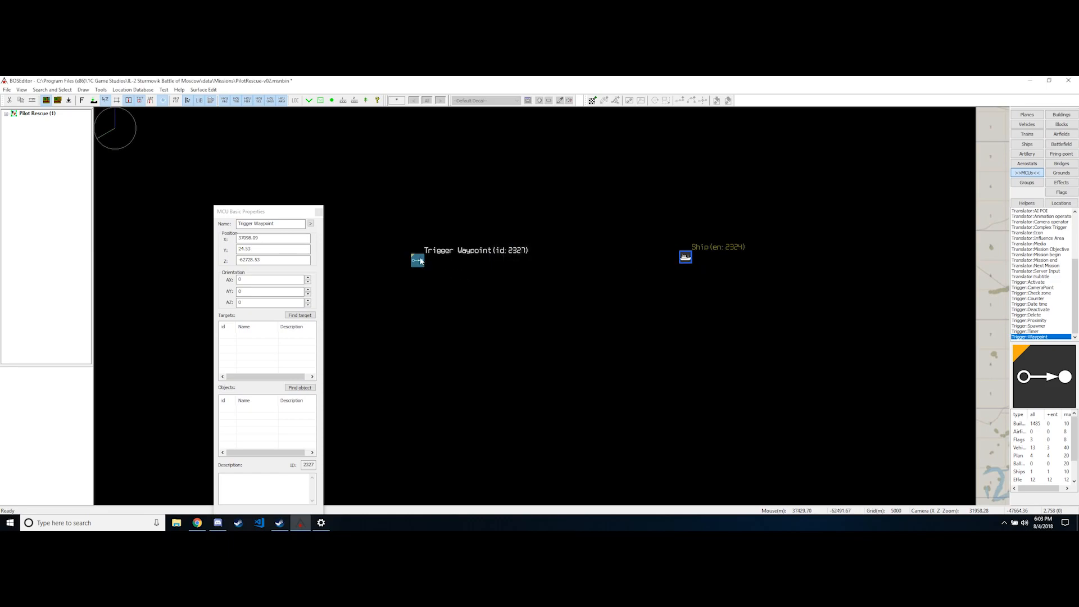
Try linking the waypoint to the ship as its object, and delete that object link
scroll(534, 261, "up", 3)
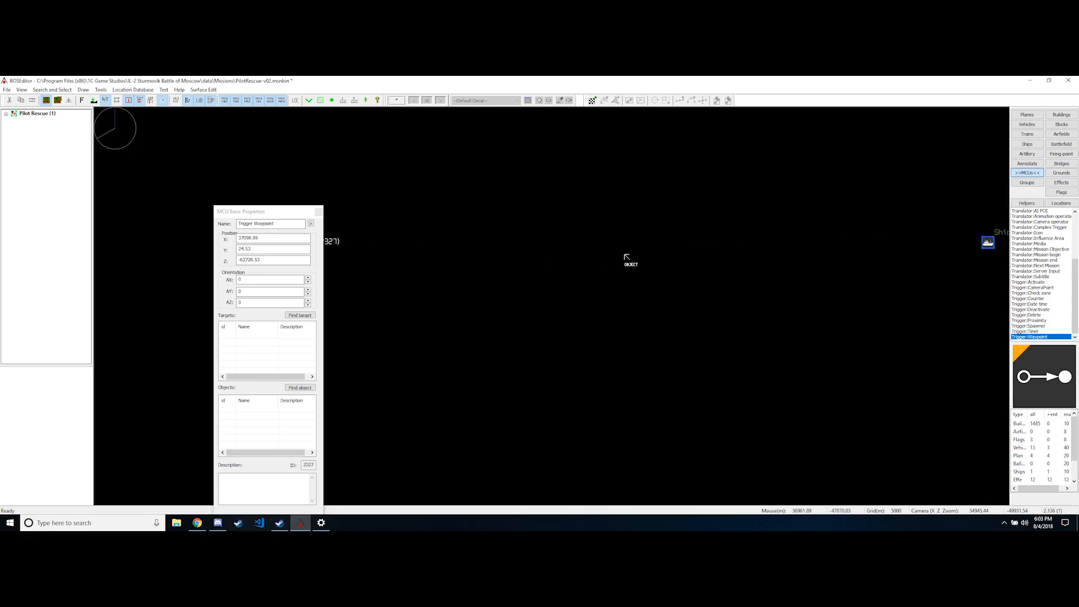
scroll(626, 257, "down", 3)
left_click(791, 250)
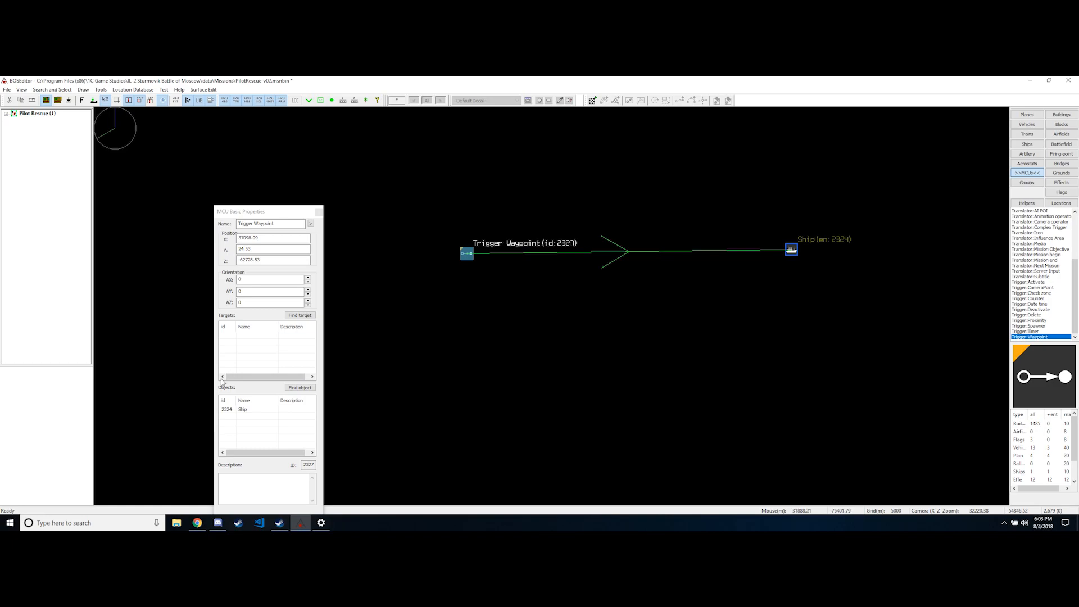
left_click(241, 409)
key("Delete")
Object-link the waypoint to the destroyer and nudge the waypoint slightly up and toward the ship
left_click(472, 255)
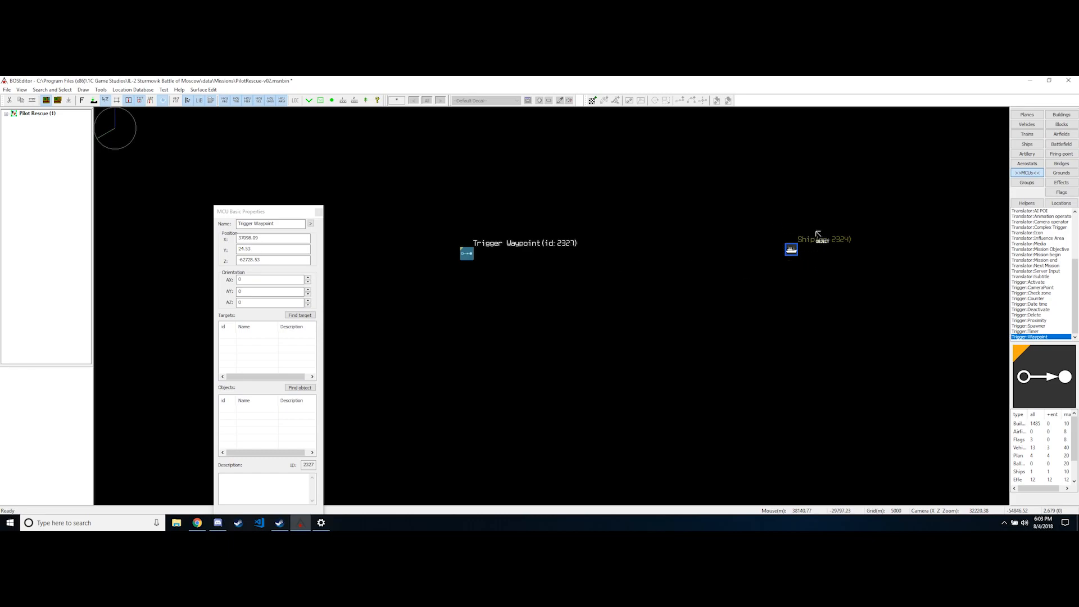
left_click(792, 251)
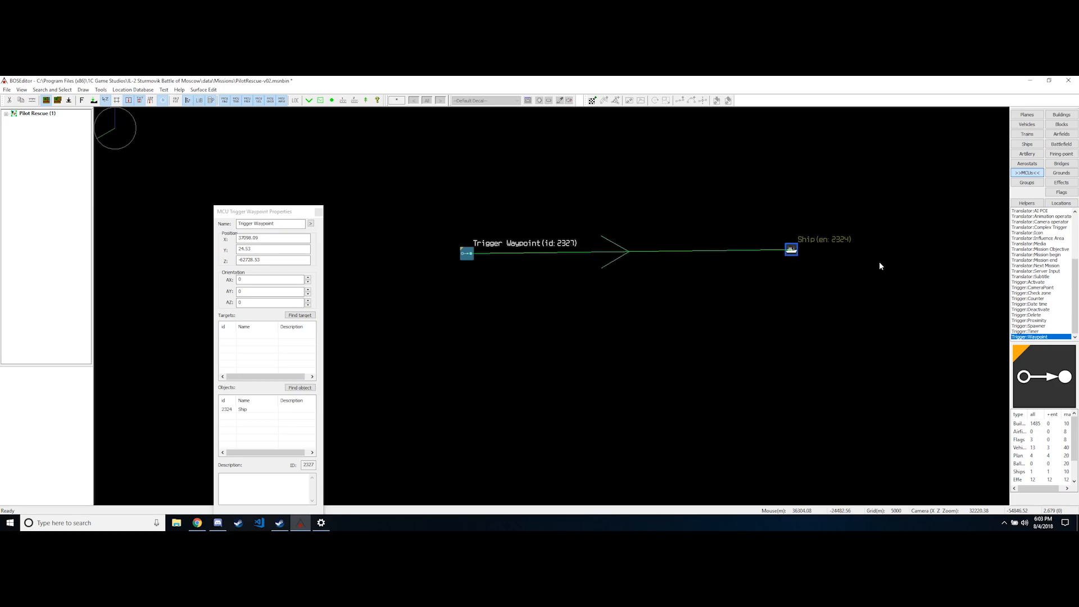
left_click_drag(421, 200, 511, 306)
mouse_move(467, 251)
left_mouse_down()
mouse_move(445, 269)
mouse_move(476, 242)
left_mouse_up()
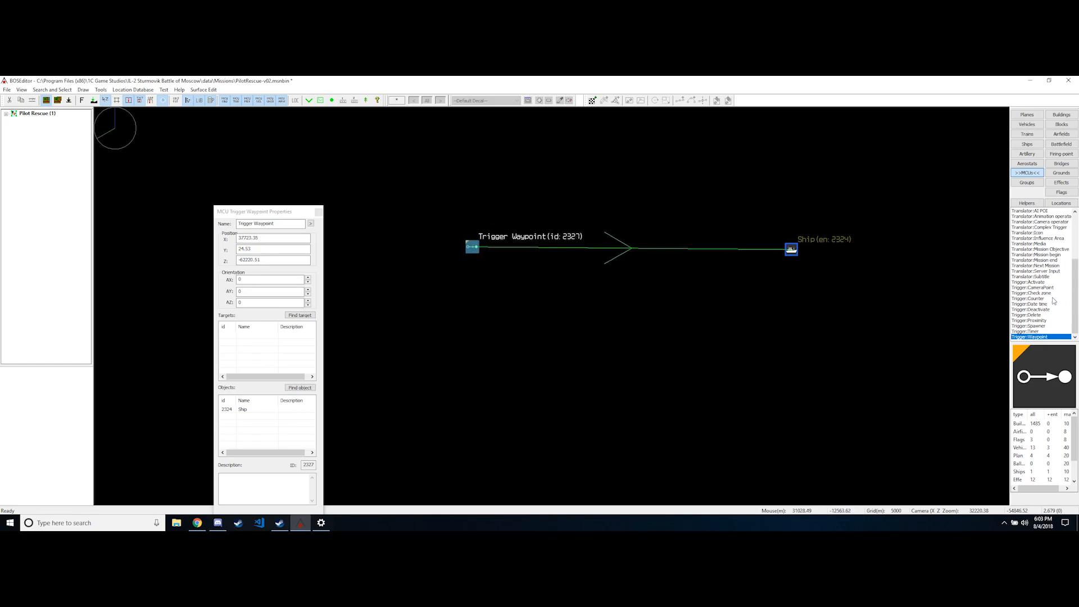
Place a Trigger:Timer just below the waypoint
left_click(1025, 331)
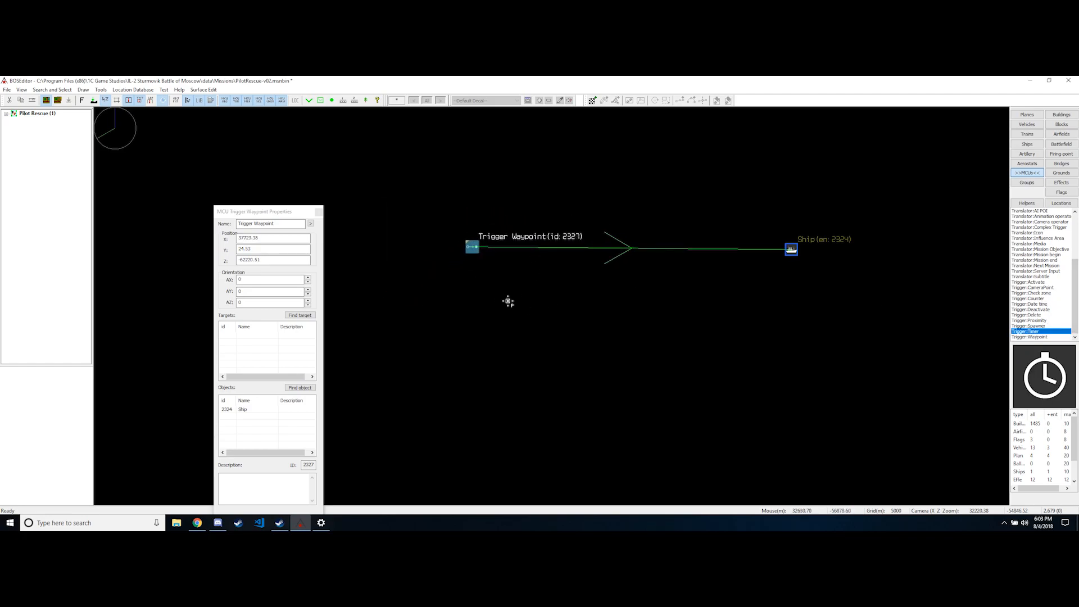
left_click(488, 298, "ctrl")
left_click_drag(490, 304, 492, 313)
Set the timer to go off after 10 seconds and rename it "T: 10s"
double_click(487, 307)
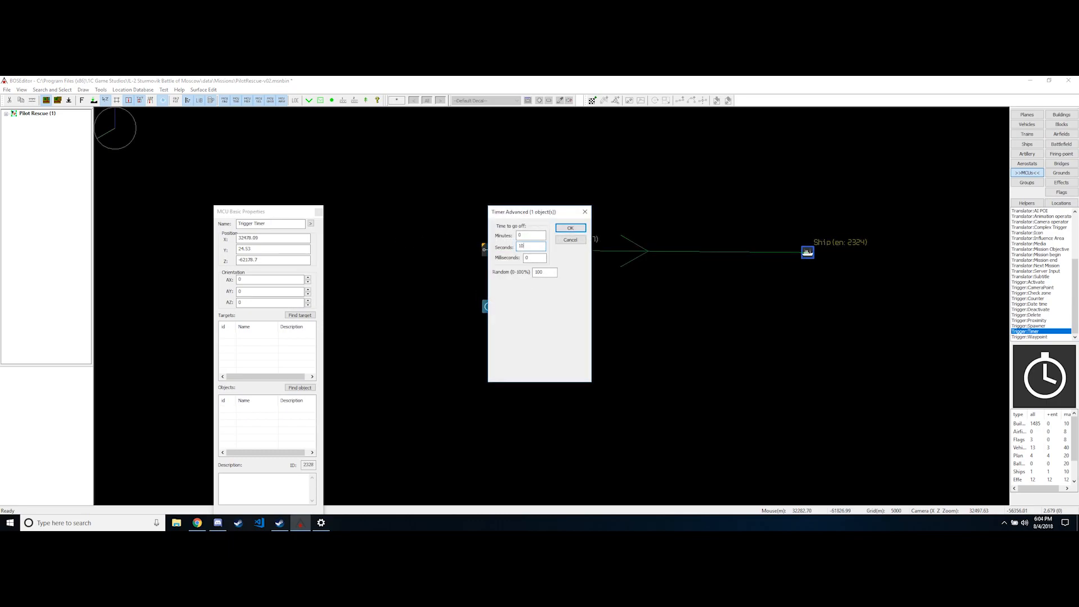
key("Return")
triple_click(270, 223)
type("T:10s")
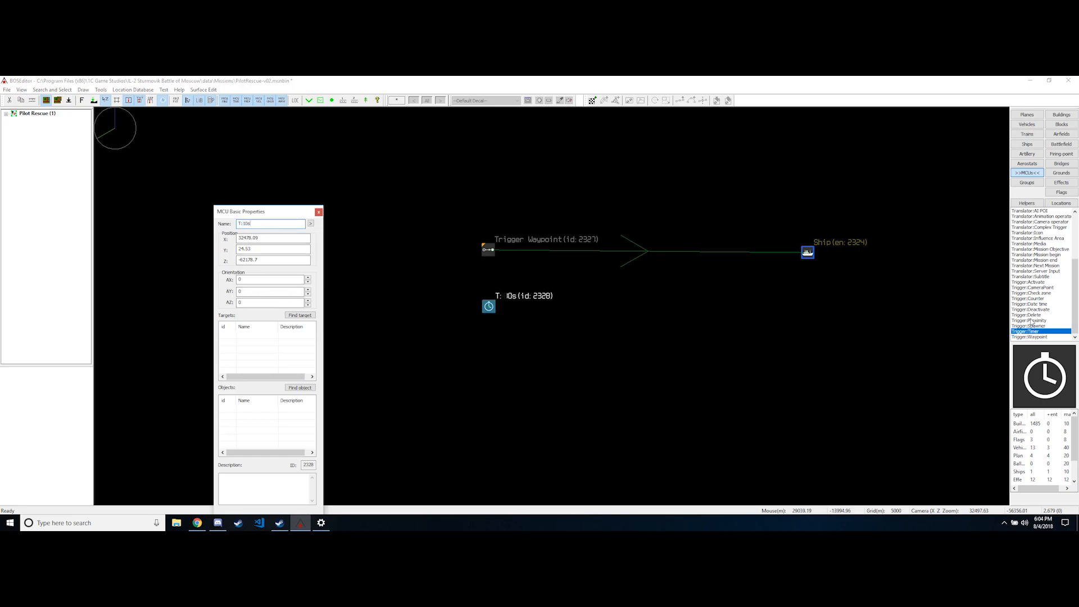
Place a Translator:Mission begin below the timer, leaving its advanced settings at their defaults
left_click(1052, 256)
left_click(498, 353)
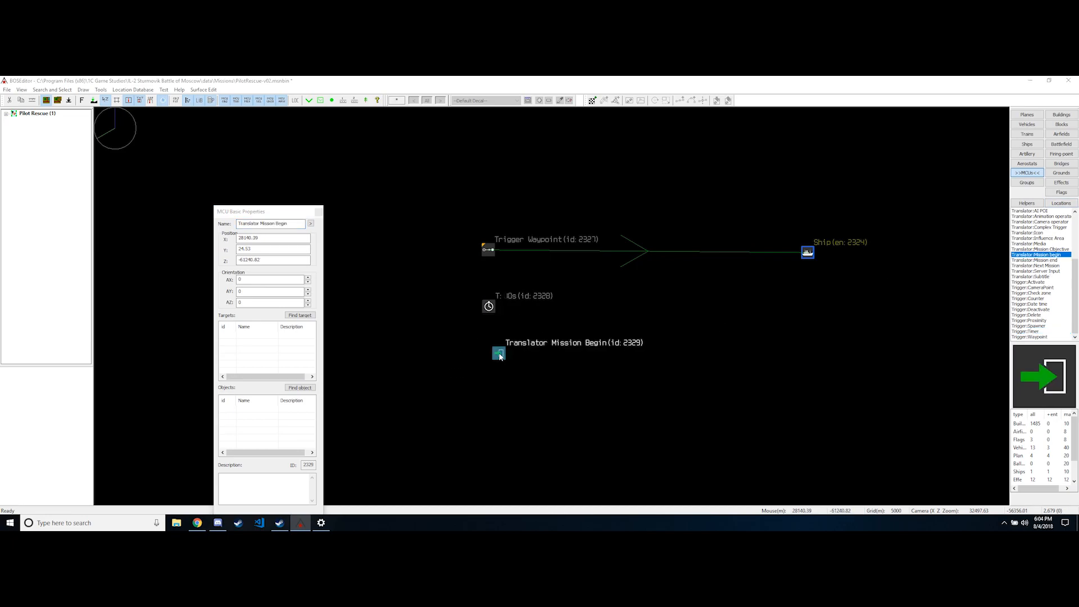
double_click(498, 354)
left_click(570, 240)
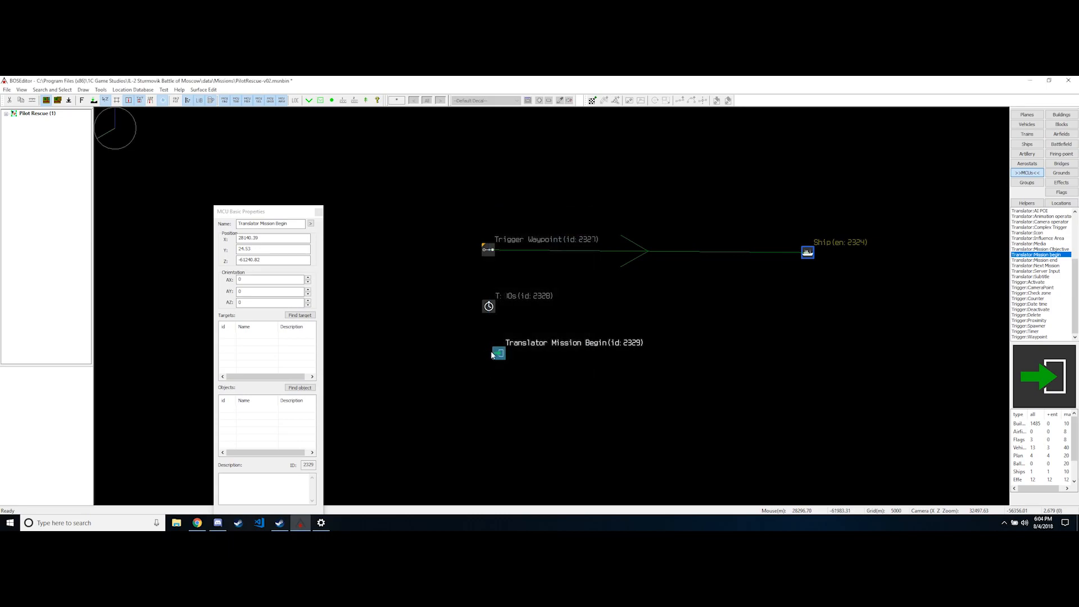
Try target-linking the mission begin translator to the timer, and delete that target link
left_click(488, 305, "ctrl")
left_click(258, 336)
key("Delete")
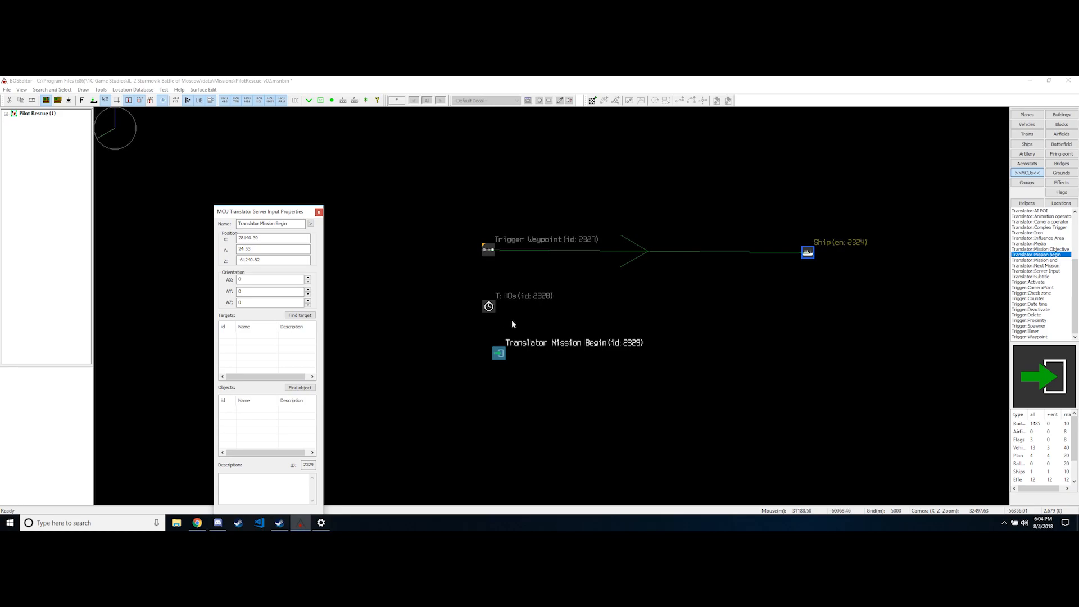
Target-link the mission begin translator to the 10-second timer, and the timer to the waypoint
left_click_drag(448, 320, 512, 392)
key("t")
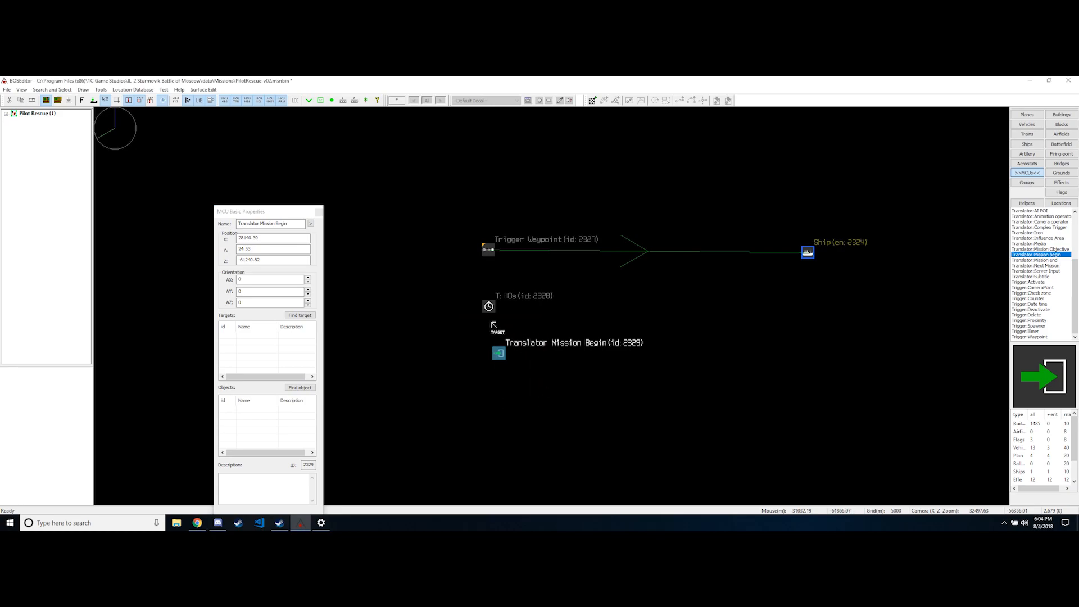
left_click(490, 308)
left_click(489, 307)
key("t")
left_click(489, 250)
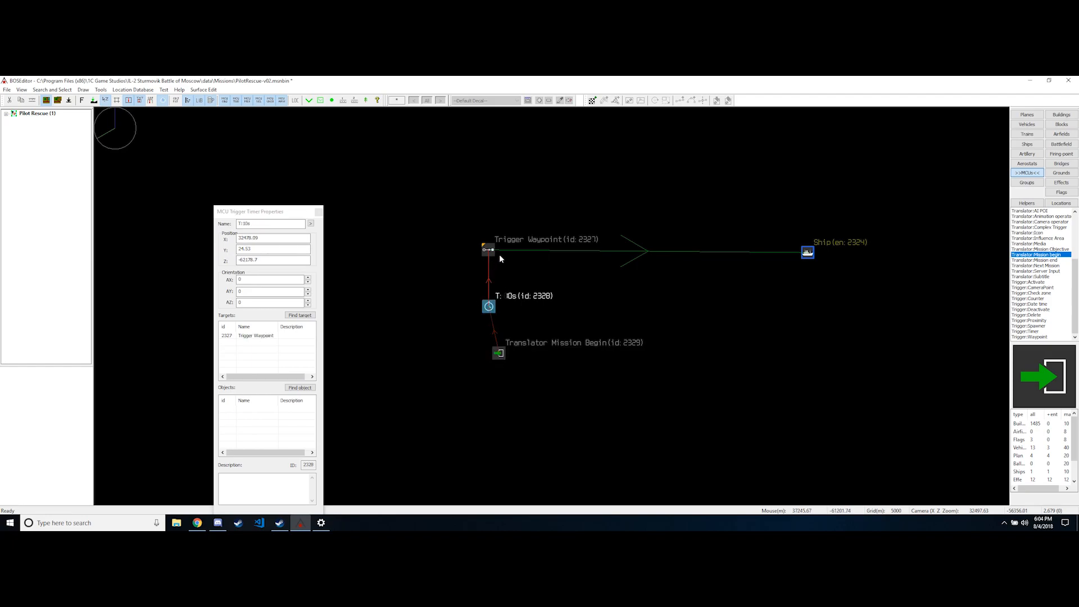
Duplicate the destroyer twice, placing the copies in a diagonal line below and to its right
right_click_drag(858, 268, 744, 312)
left_click(758, 273)
key("ctrl+v")
left_click(728, 297)
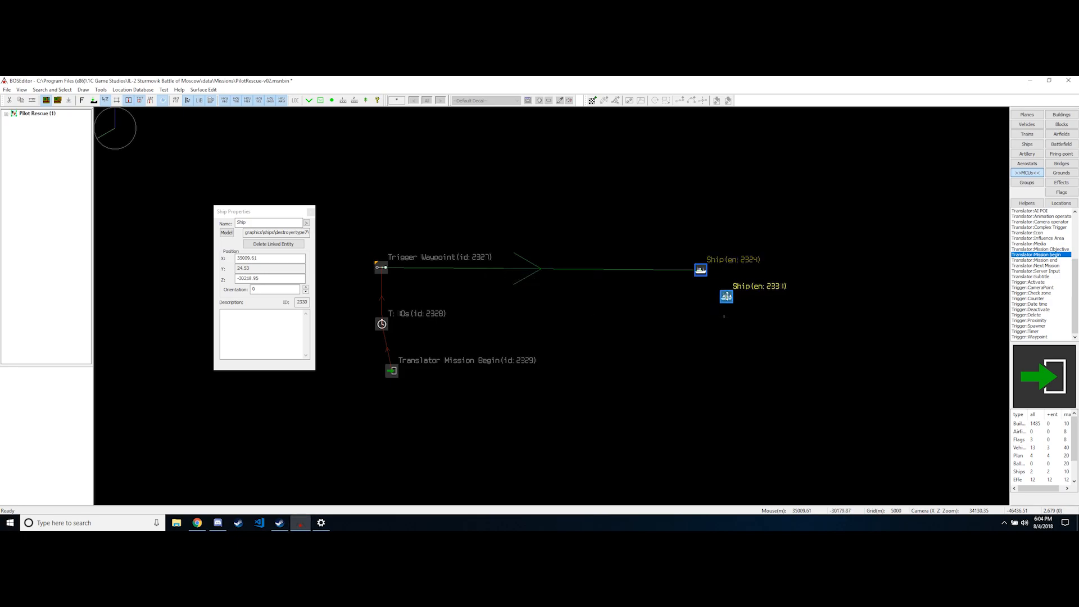
key("ctrl+v")
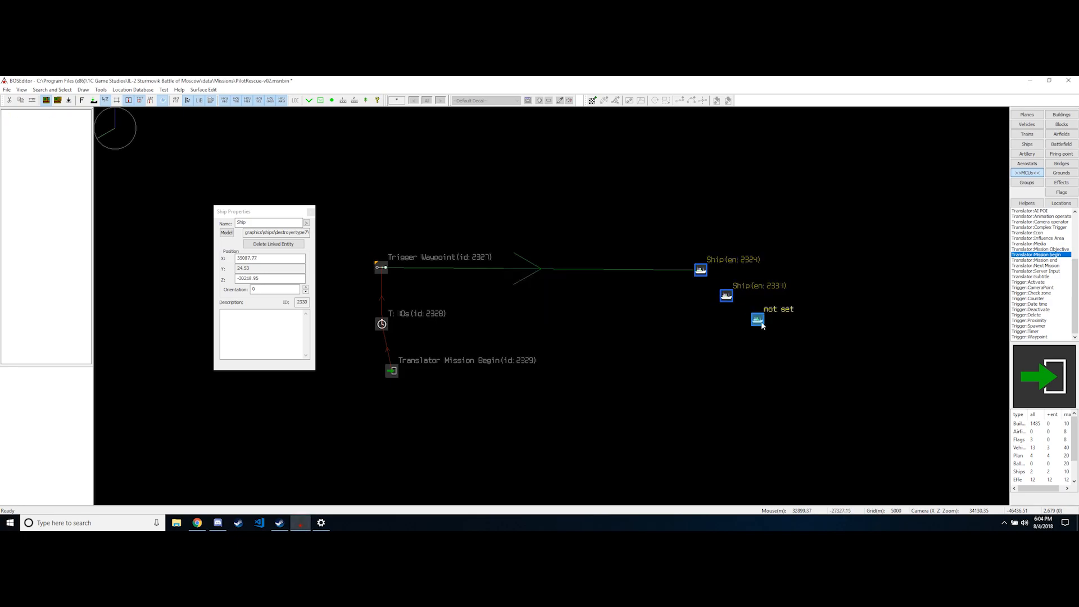
left_click(734, 291)
Delete the middle ship of the diagonal line and select the remaining copy
scroll(730, 295, "up", 2)
left_click(719, 300)
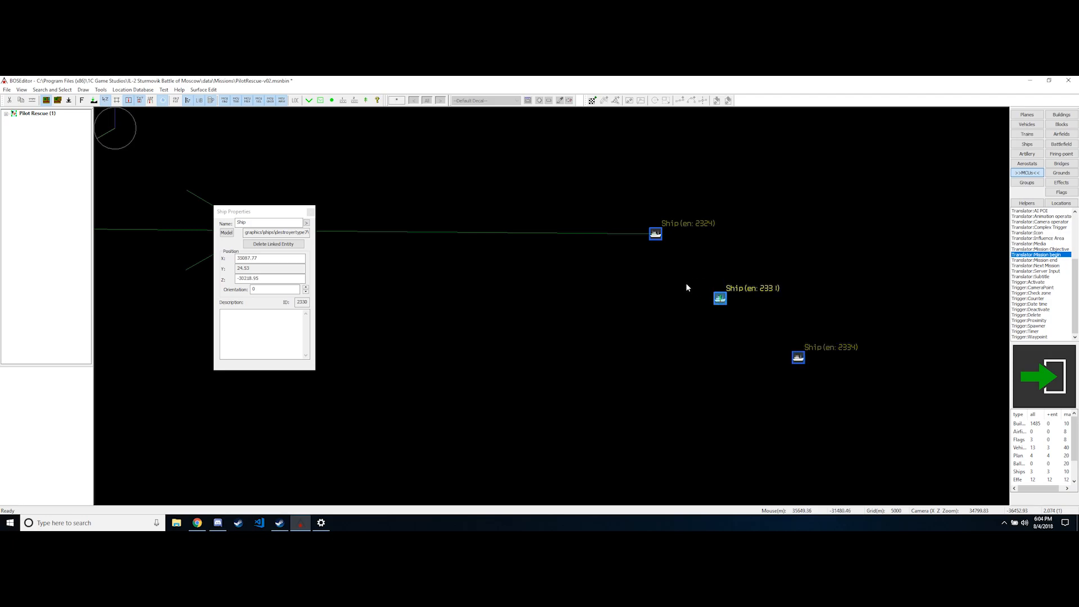
left_click_drag(722, 299, 724, 295)
key("Delete")
left_click(798, 358)
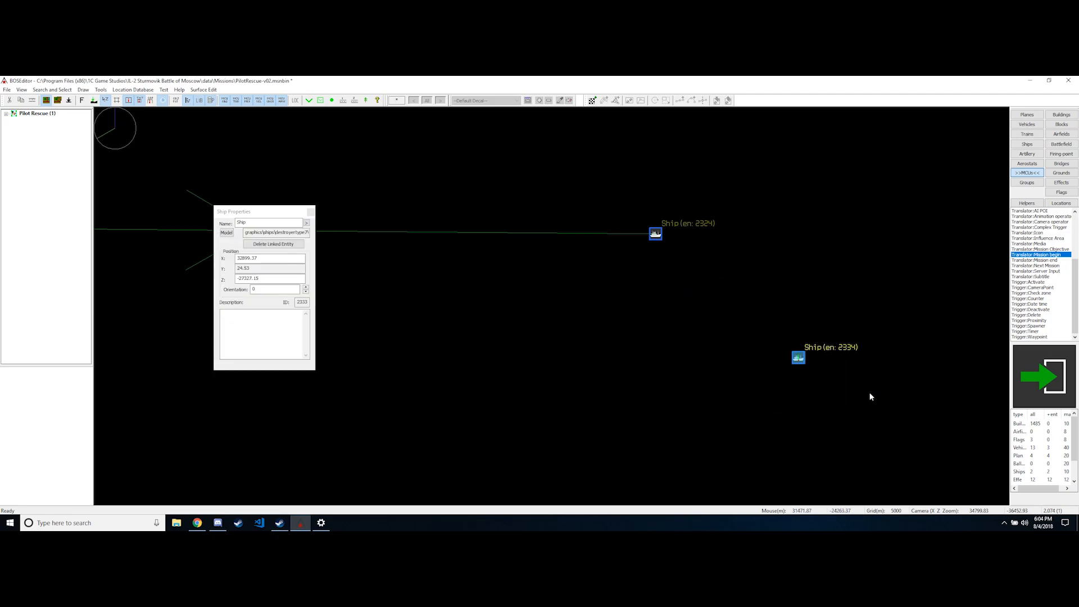
Delete the remaining copy and duplicate the original destroyer twice, placing the new copies in a diagonal line below and to its right
key("Delete")
left_click(655, 233)
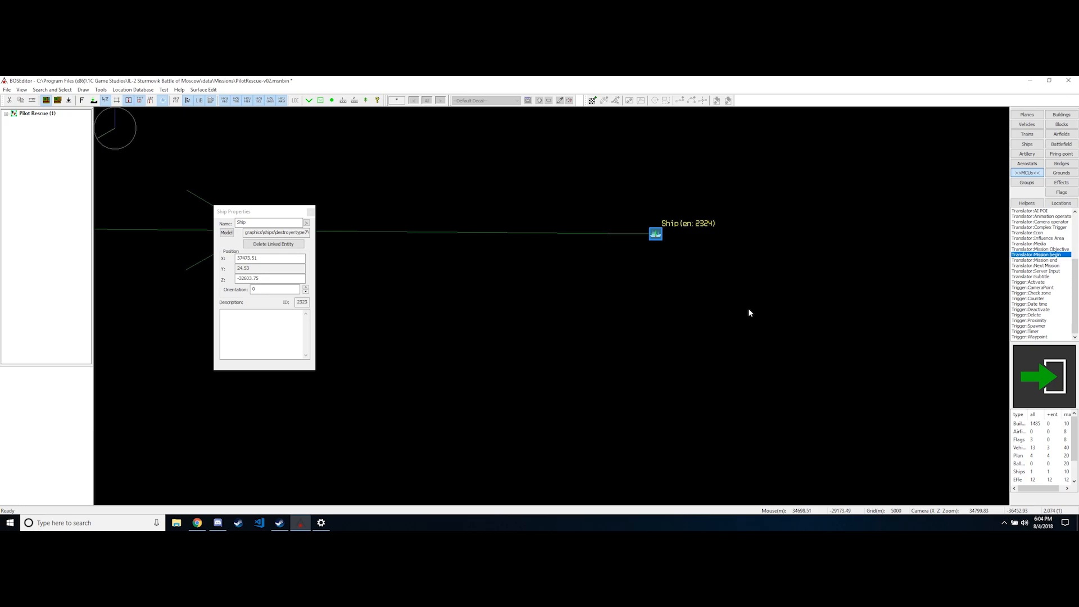
left_click(763, 305)
left_click_drag(763, 308, 737, 306)
left_click(806, 363)
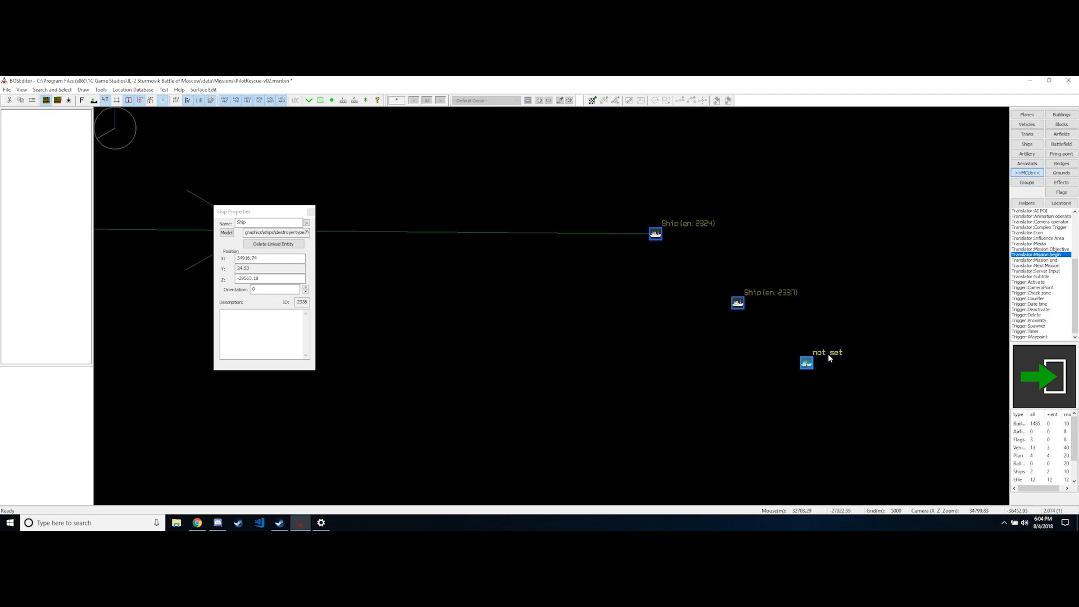
Target-link the middle ship to the lead ship and the rear ship to the middle one, and move the rear ship farther back
left_click(737, 302)
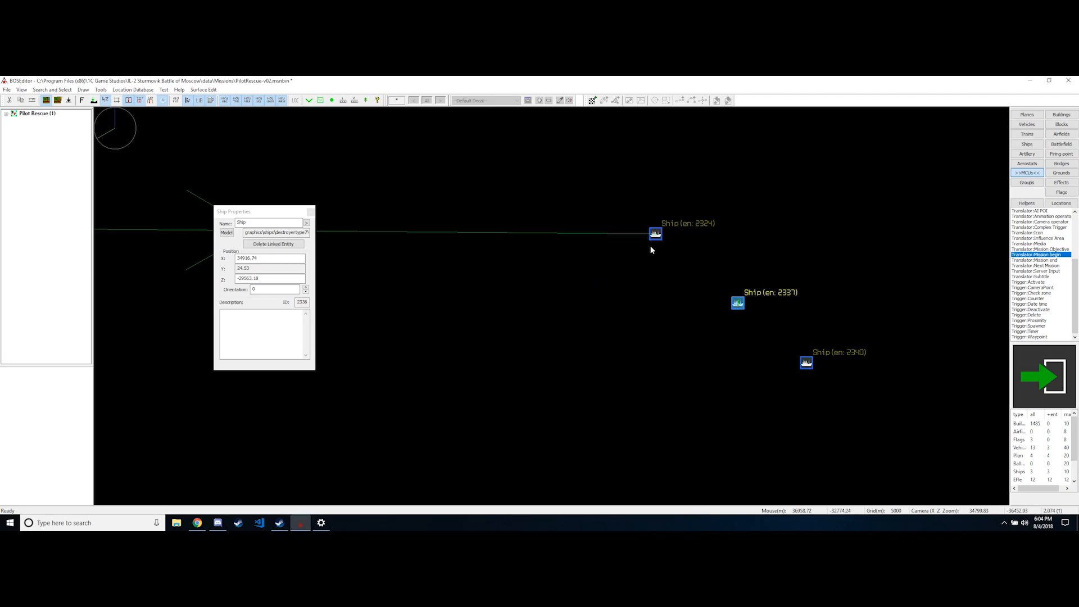
left_click(658, 233)
middle_click_drag(824, 372, 761, 344)
left_click(743, 336)
left_click_drag(743, 338, 671, 363)
left_click(590, 205, "ctrl")
left_click_drag(595, 307, 709, 432)
left_click_drag(672, 361, 774, 369)
middle_click_drag(783, 238, 761, 327)
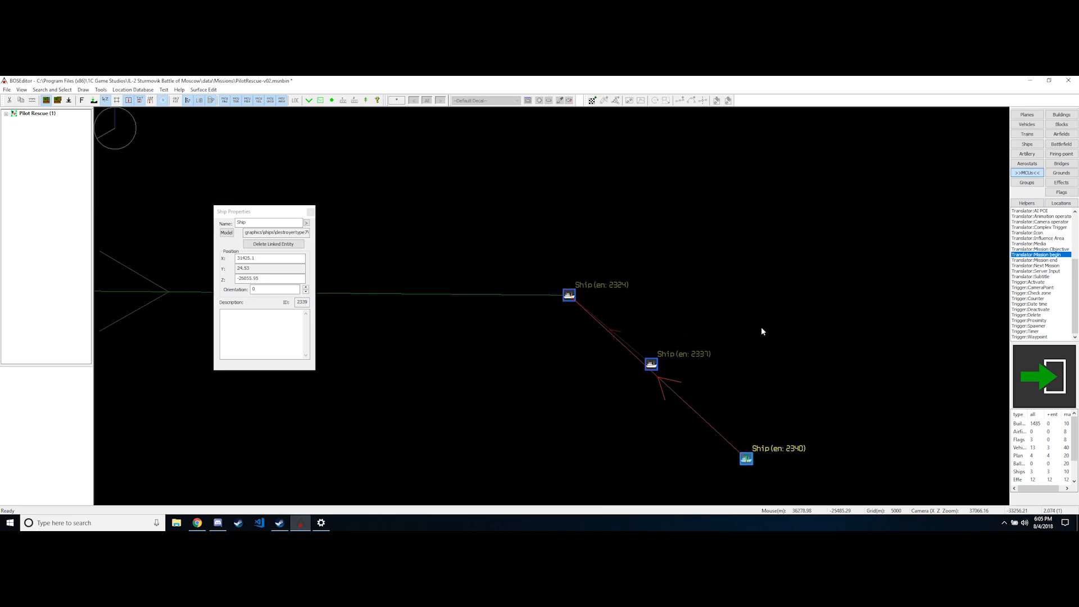
Place a second trigger timer just to the right of the 10-second timer
left_click(1026, 332)
middle_click_drag(491, 342, 662, 291)
scroll(663, 292, "down", 5)
scroll(605, 309, "up", 6)
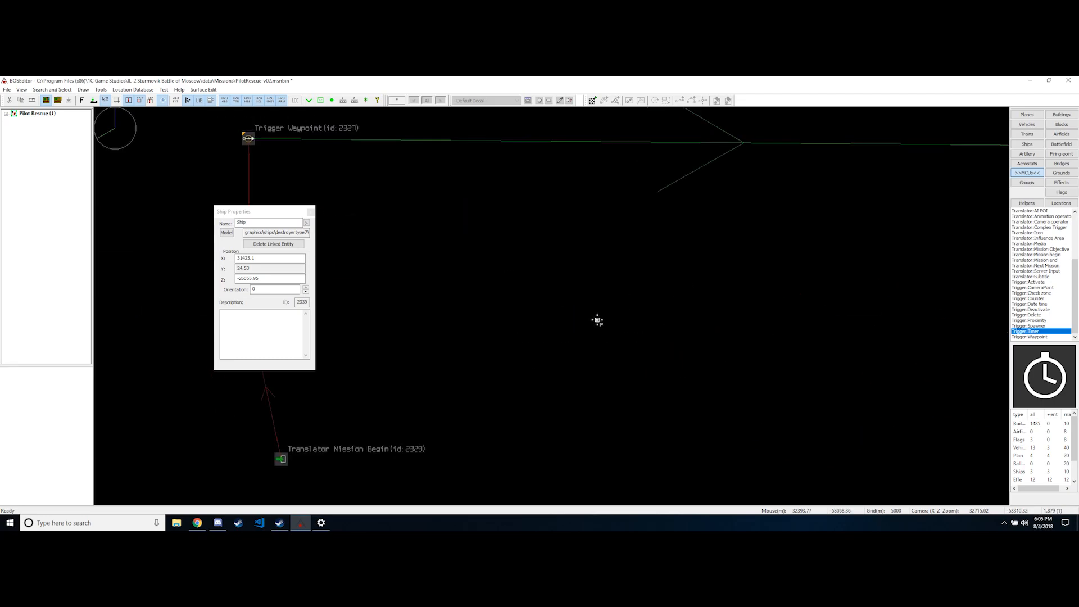
middle_click_drag(575, 319, 718, 331)
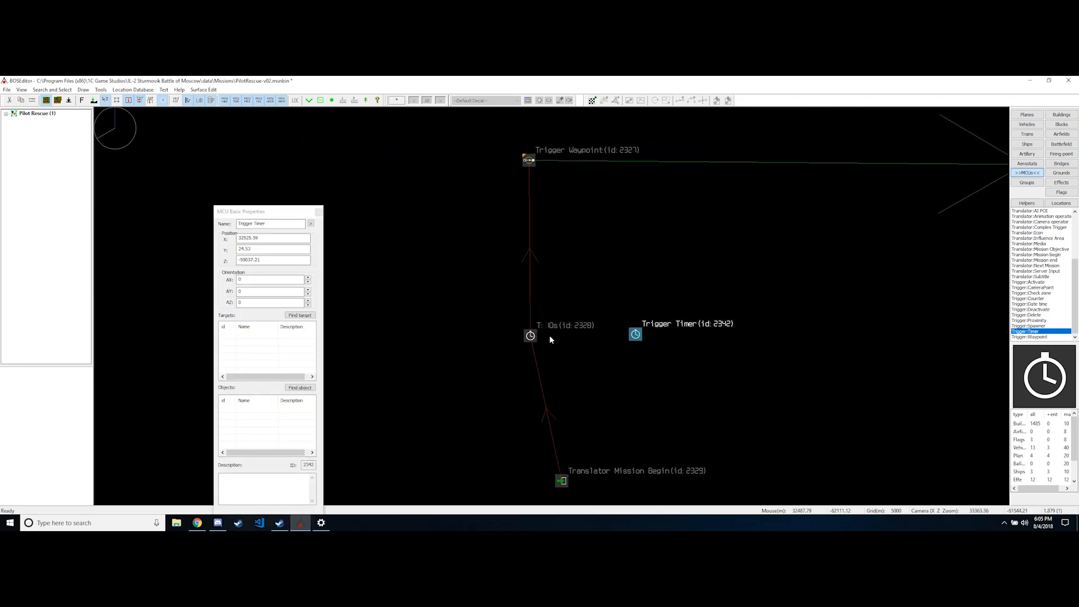
Configure the new timer's time to go off and rename it T:100ms
double_click(635, 334)
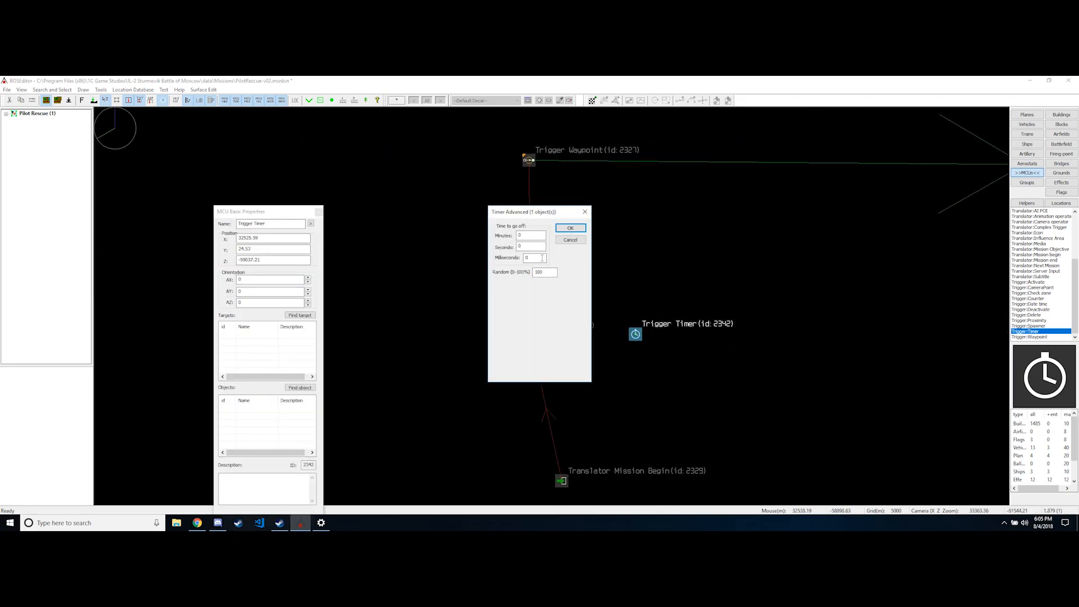
key("Return")
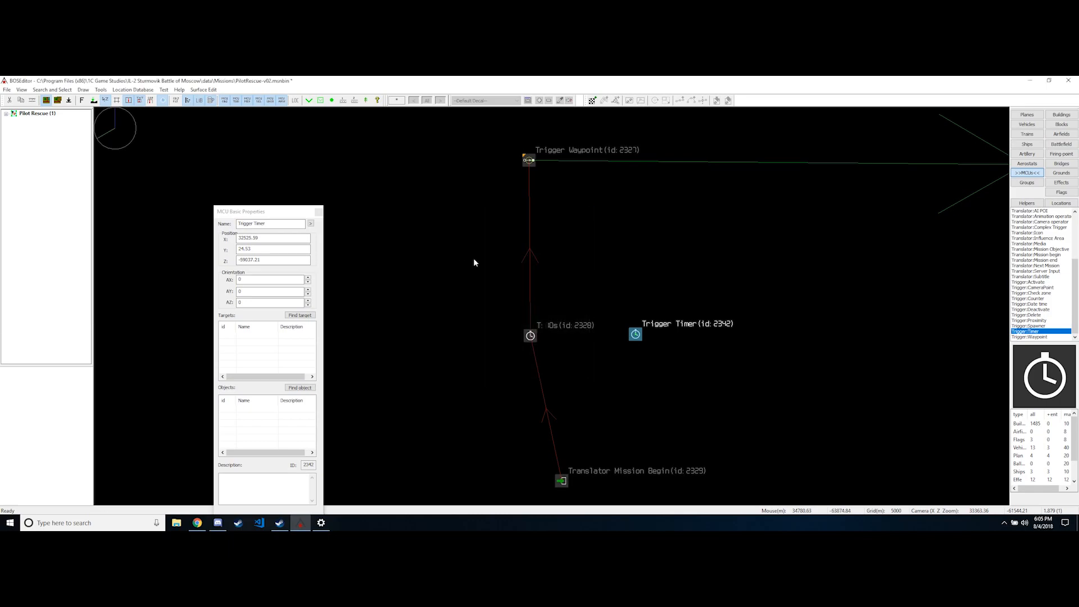
left_click(266, 223)
key("ctrl+a")
type("T:100ms")
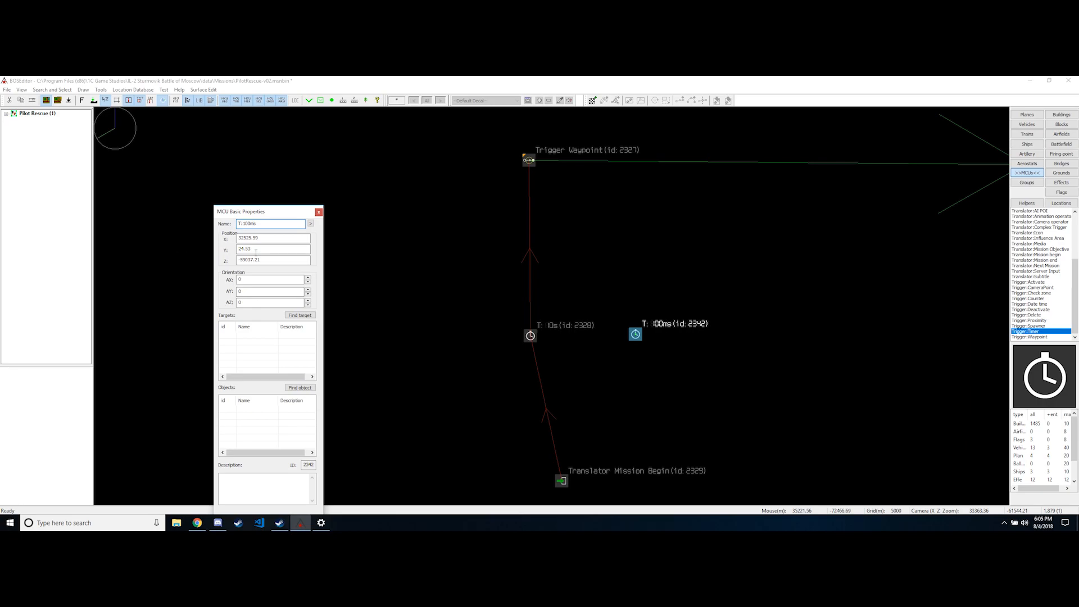
Target-link the 10-second timer to the 100 ms timer, and shift the 100 ms timer slightly to the right
left_click(530, 336)
left_click(637, 335, "ctrl")
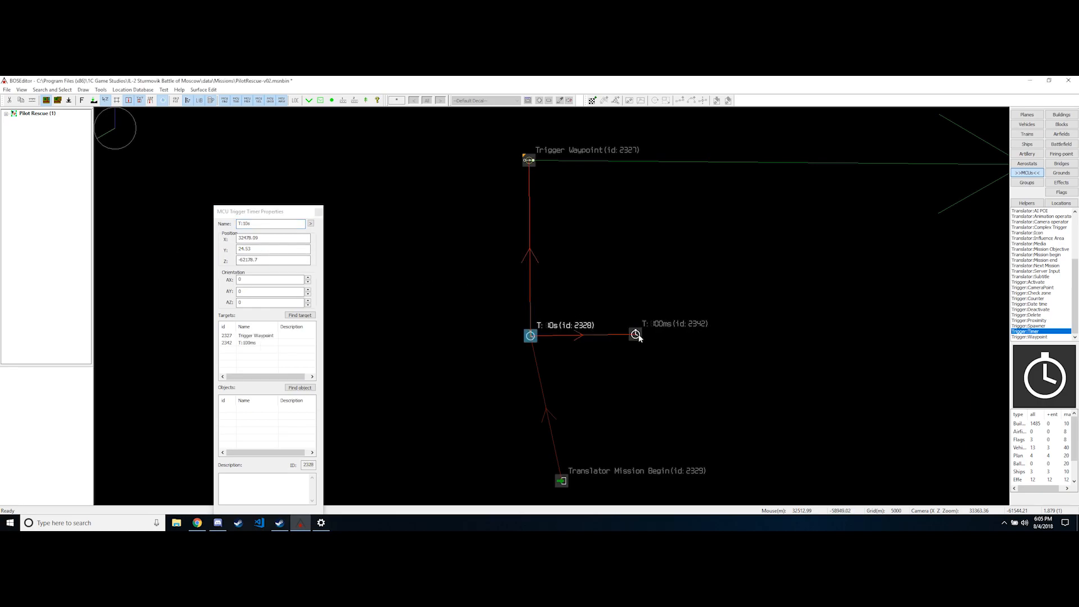
left_click(638, 340)
left_click_drag(640, 340, 643, 333)
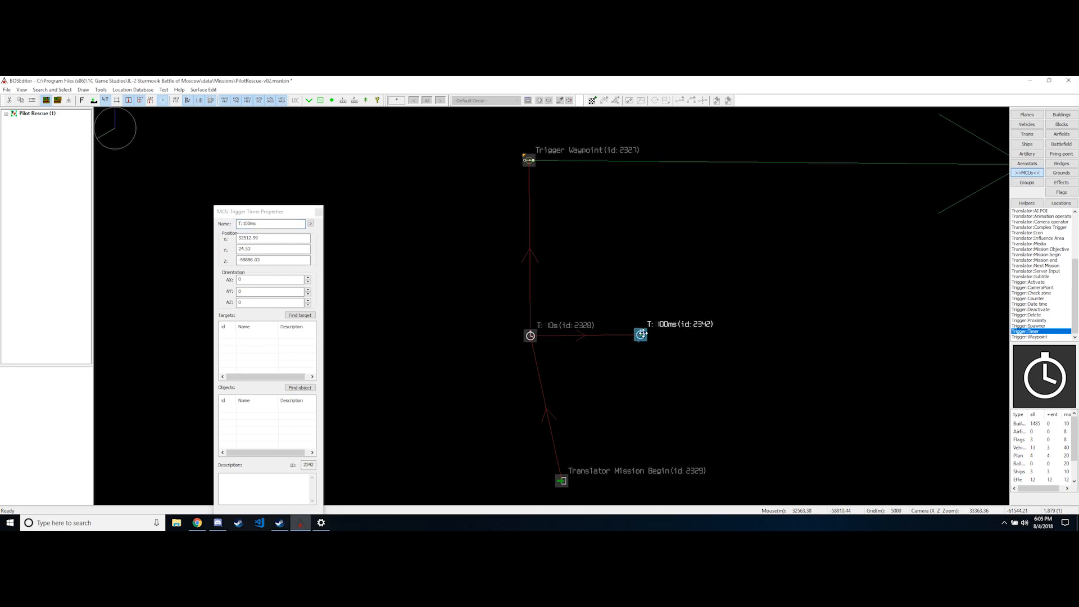
Place a Command:Formation MCU below and to the left of the three ships
right_click_drag(822, 328, 554, 347)
scroll(1039, 270, "up", 3)
scroll(1038, 268, "up", 2)
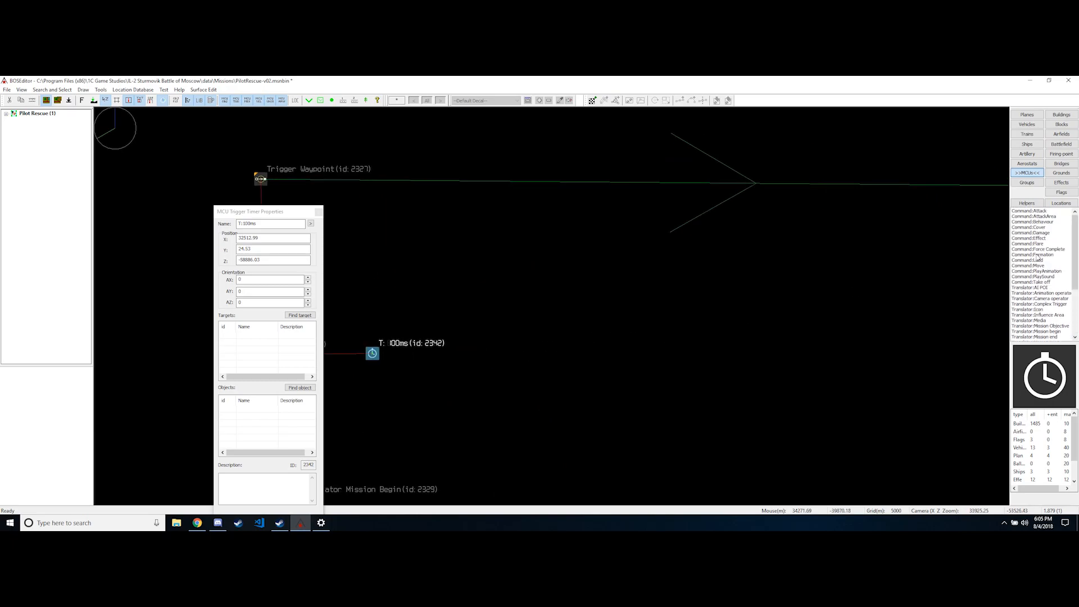
left_click(1033, 255)
scroll(729, 285, "down", 2)
left_click(758, 307)
left_click_drag(760, 308, 742, 307)
Set the command's formation type to Vehicle: Off Road User Form and rename it Ship Formation
double_click(742, 307)
left_click(522, 237)
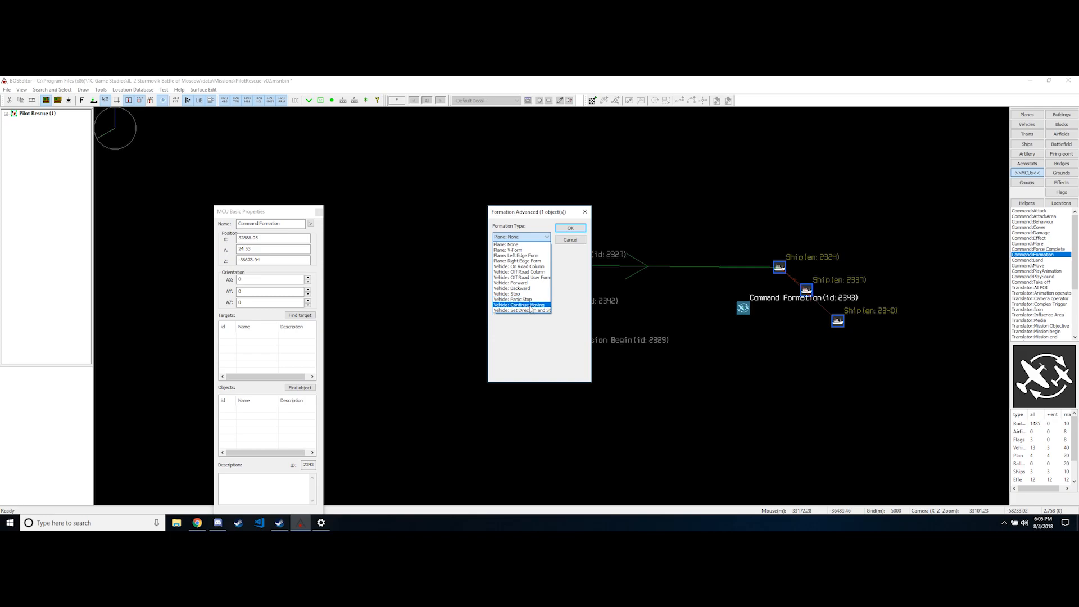
left_click(533, 277)
left_click(539, 254)
left_click(519, 274)
left_click(570, 228)
left_click(256, 214)
type("Ship Formation")
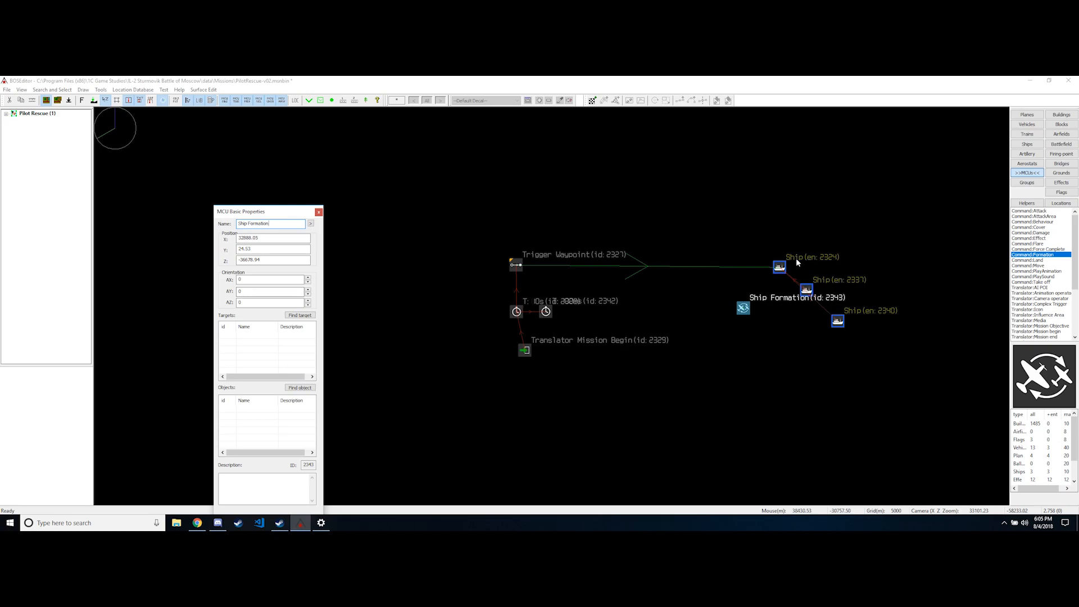
Target-link the 100 ms timer to the Ship Formation command, and object-link that command to the lead ship
left_click(550, 311)
left_click(742, 307, "ctrl")
left_click(743, 309)
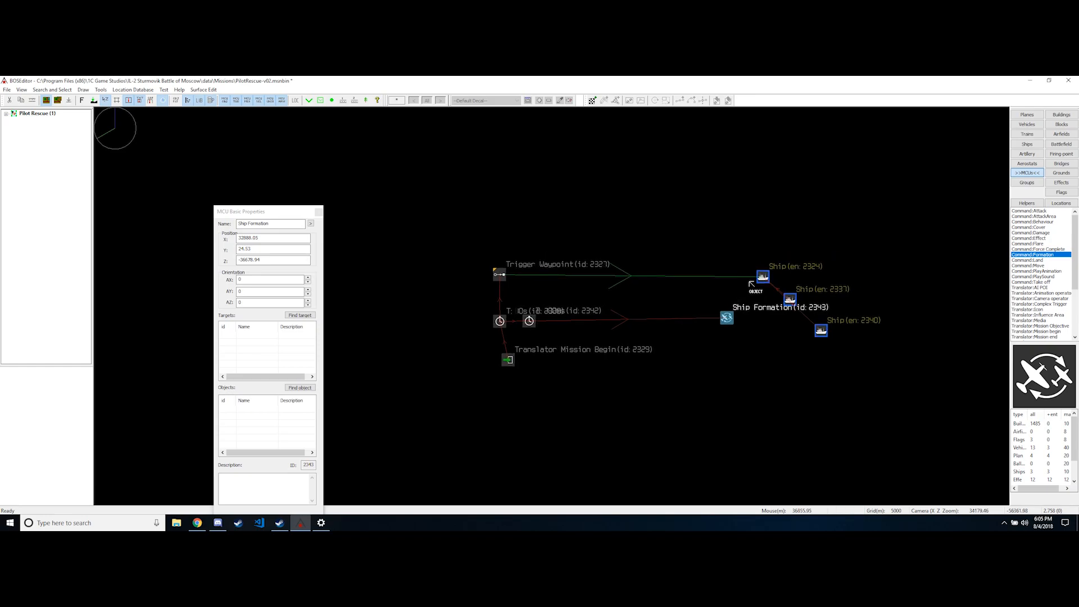
left_click(783, 274, "shift")
Rename the lead ship Ship Leader
left_click_drag(752, 232, 794, 283)
left_click(266, 224)
type("Leader")
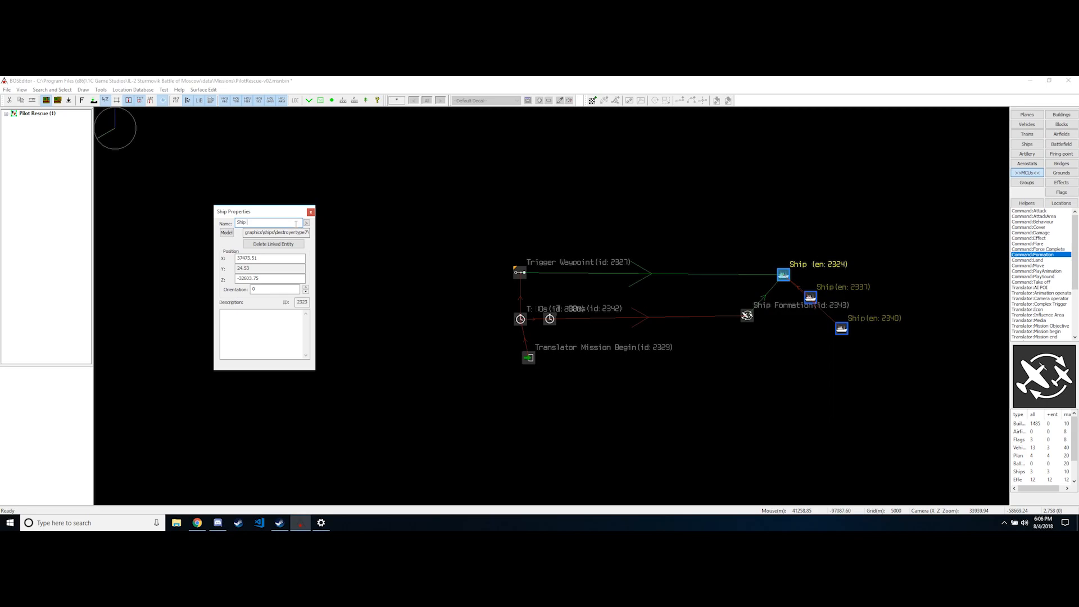
left_click(647, 221)
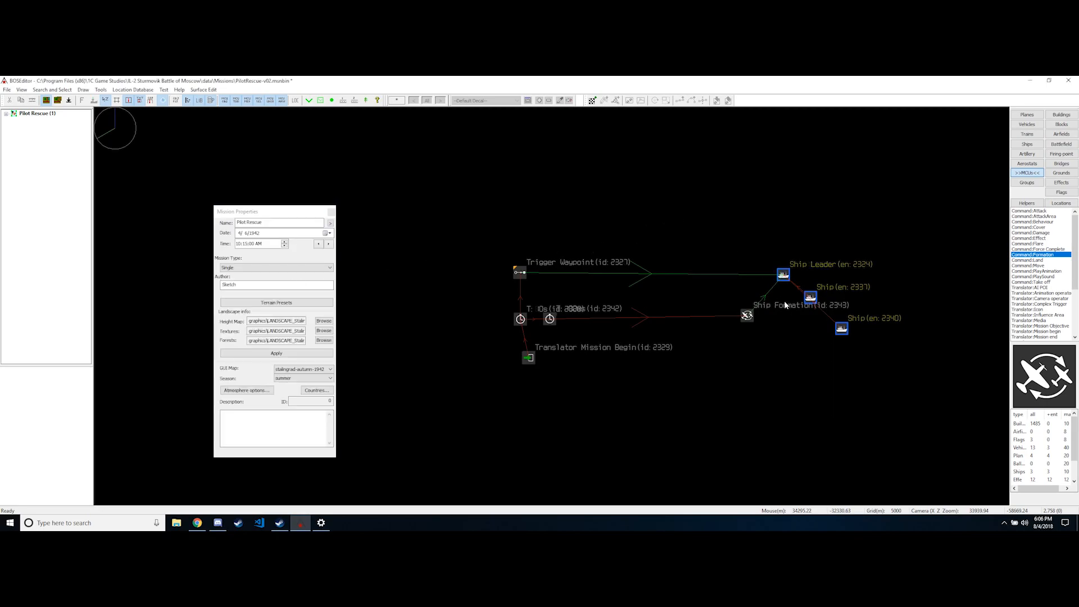
Move the mission begin translator so it lines up directly beneath the 10-second timer
right_click_drag(784, 301, 751, 290)
scroll(712, 304, "up", 3)
right_click_drag(612, 288, 761, 293)
left_click_drag(401, 363, 544, 460)
left_click_drag(442, 390, 426, 391)
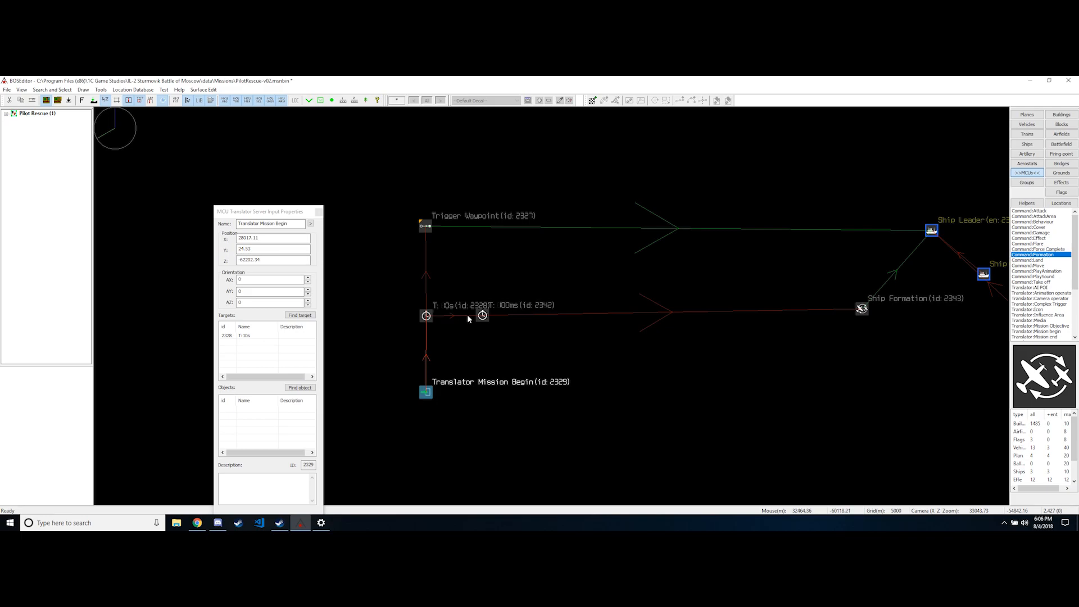
right_click_drag(875, 292, 725, 319)
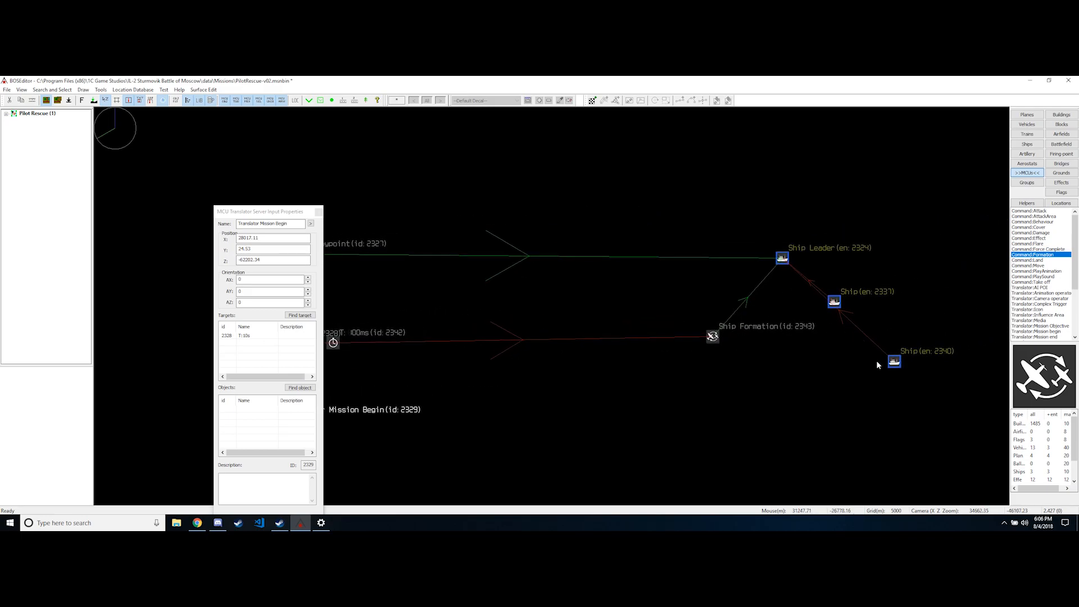
scroll(766, 318, "down", 3)
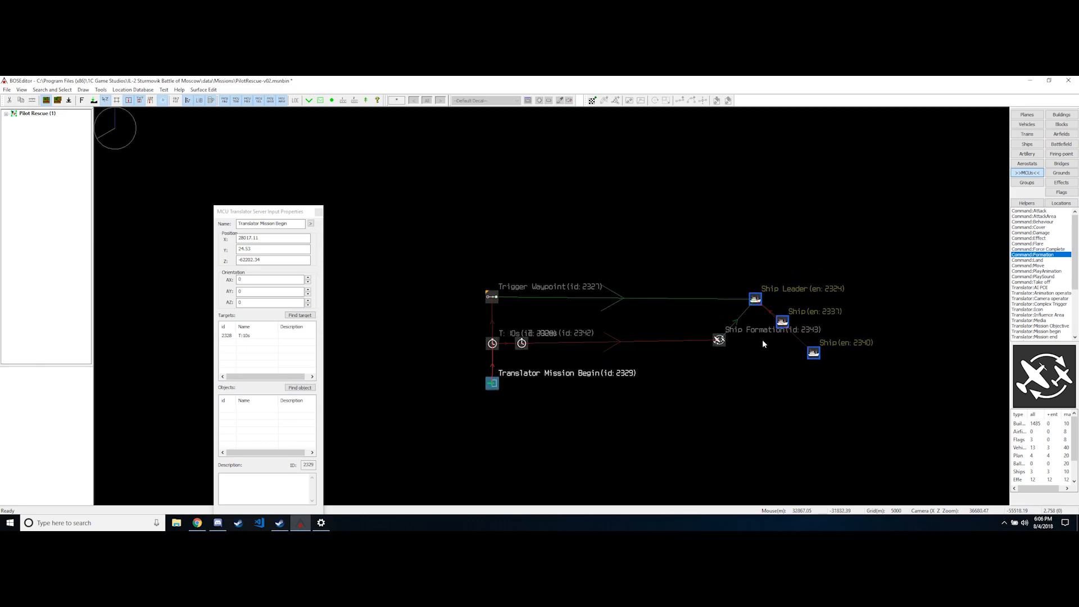
left_click(815, 252)
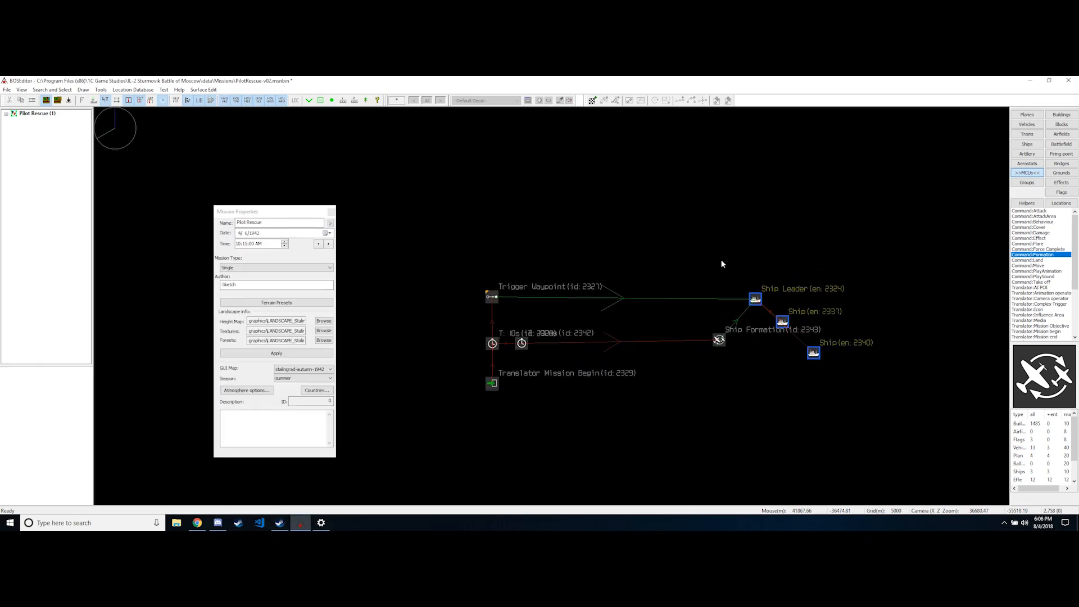